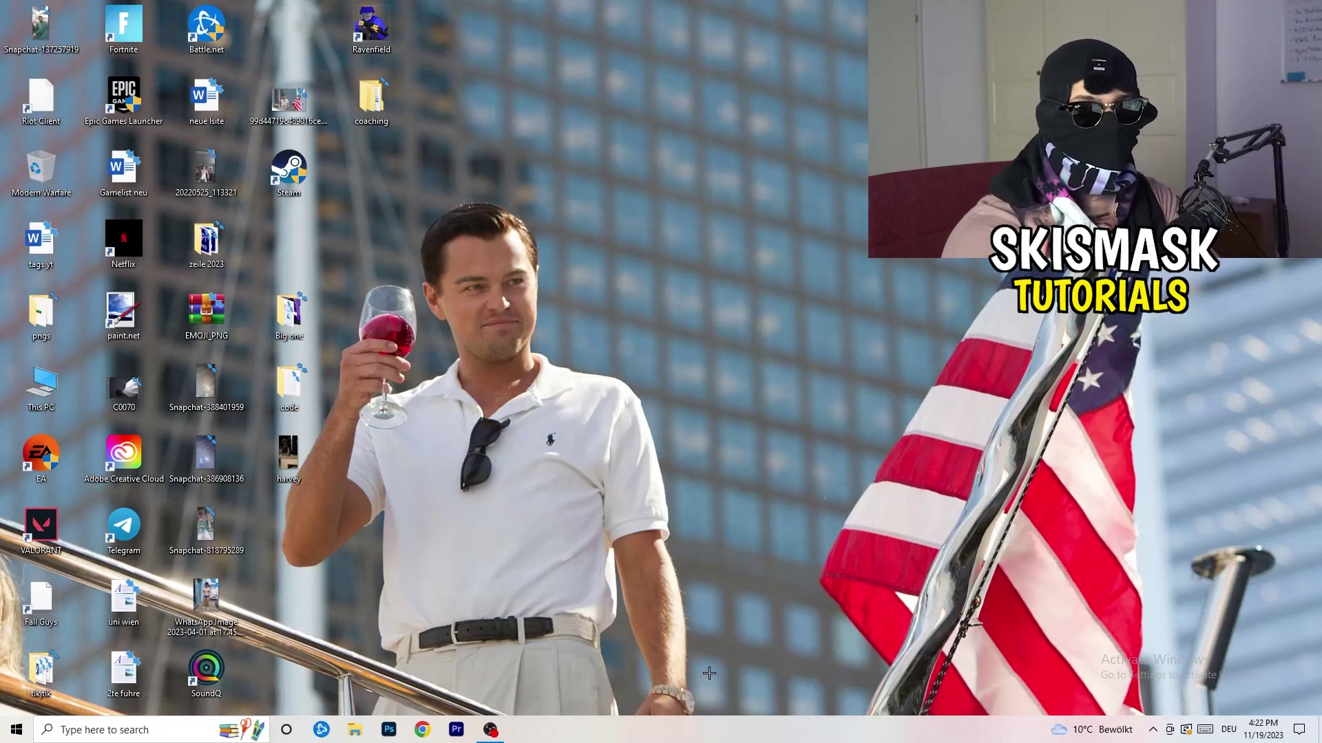
# Open Task Manager's performance view and launch Resource Monitor in a maximized window.
pyautogui.rightClick(641, 740)
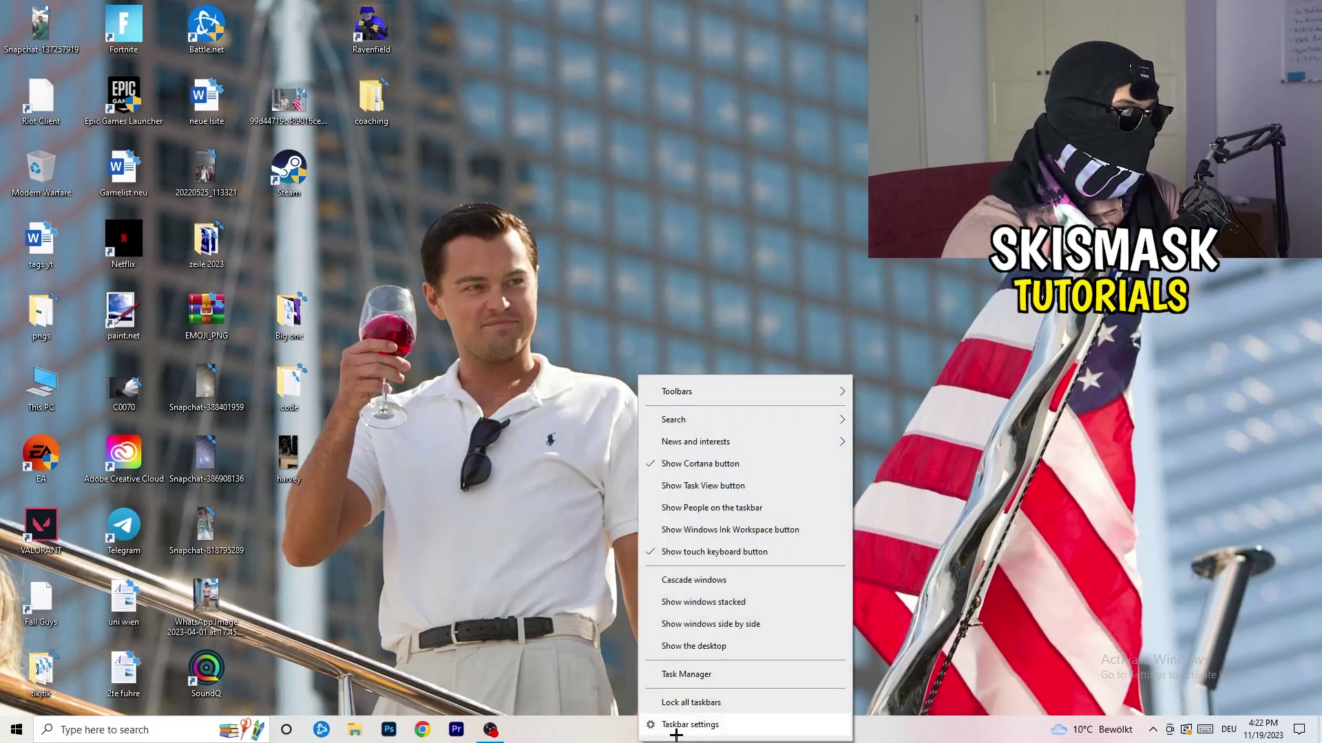
pyautogui.click(687, 674)
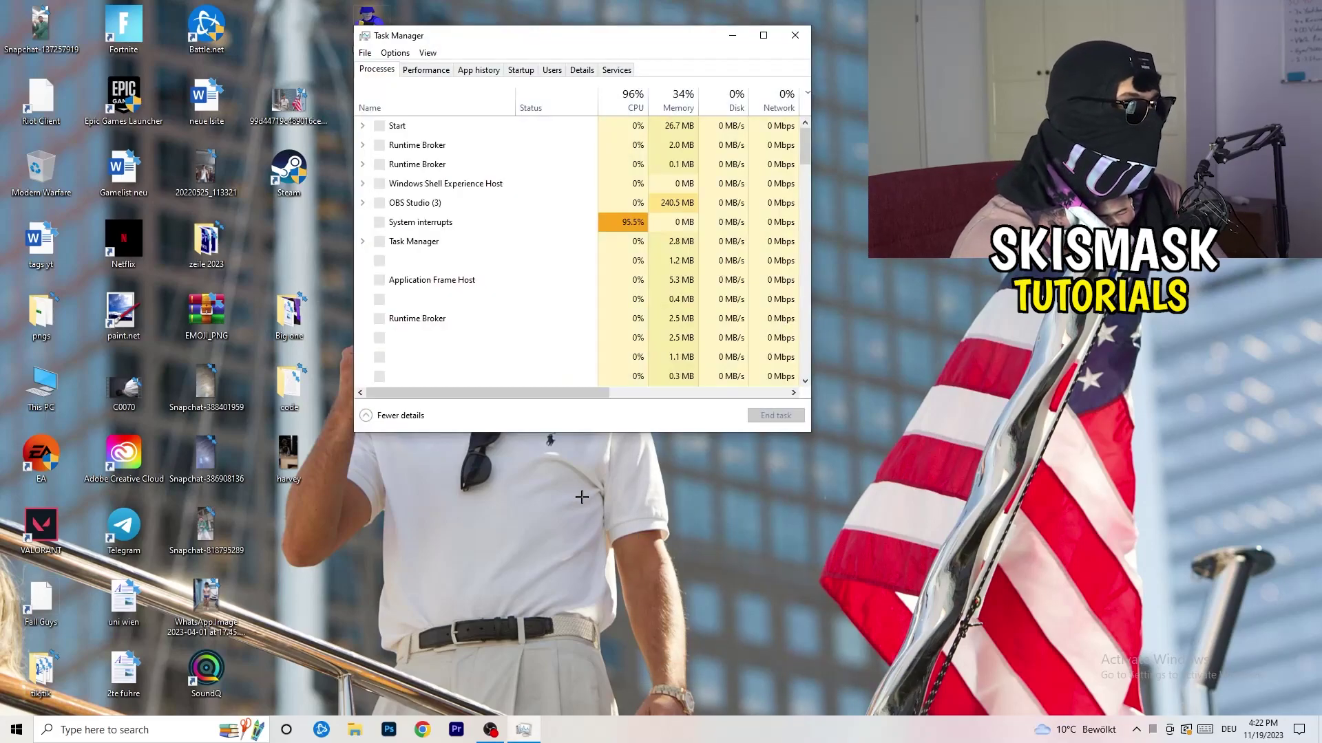
pyautogui.press('super+Up')
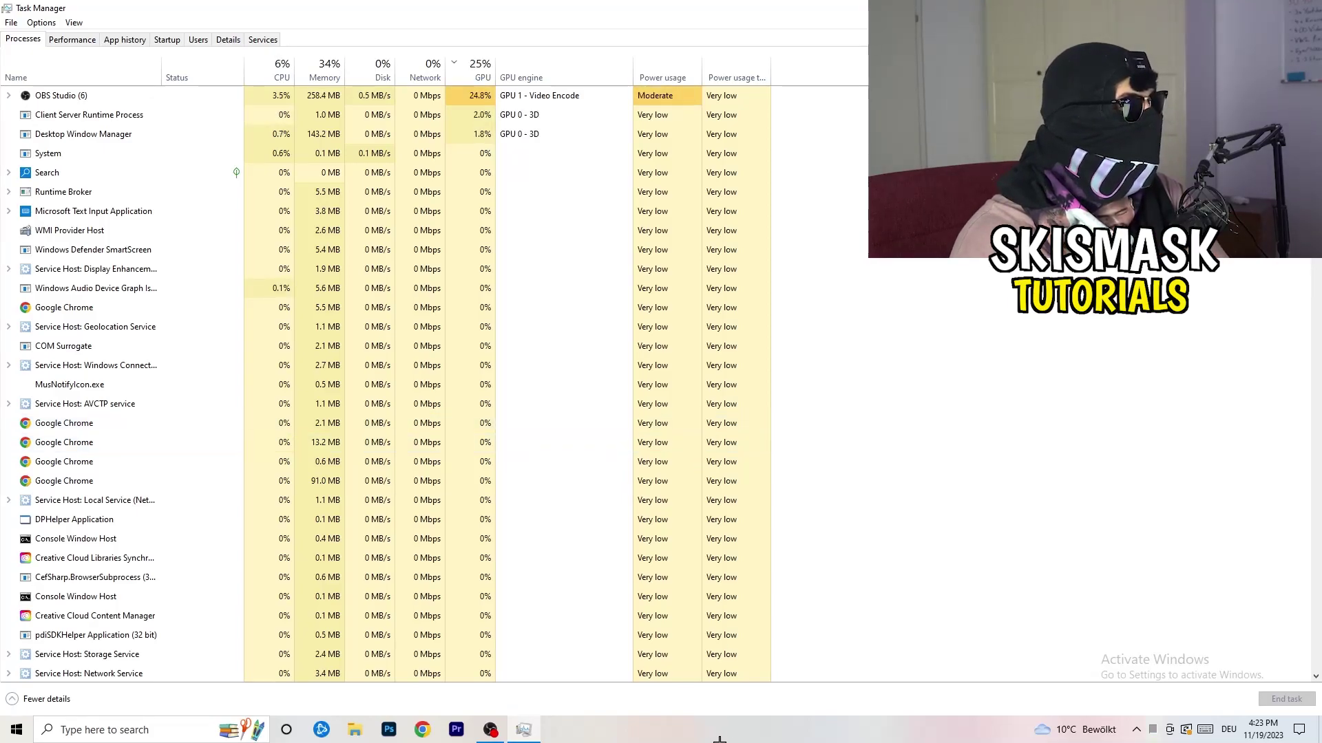
pyautogui.click(80, 40)
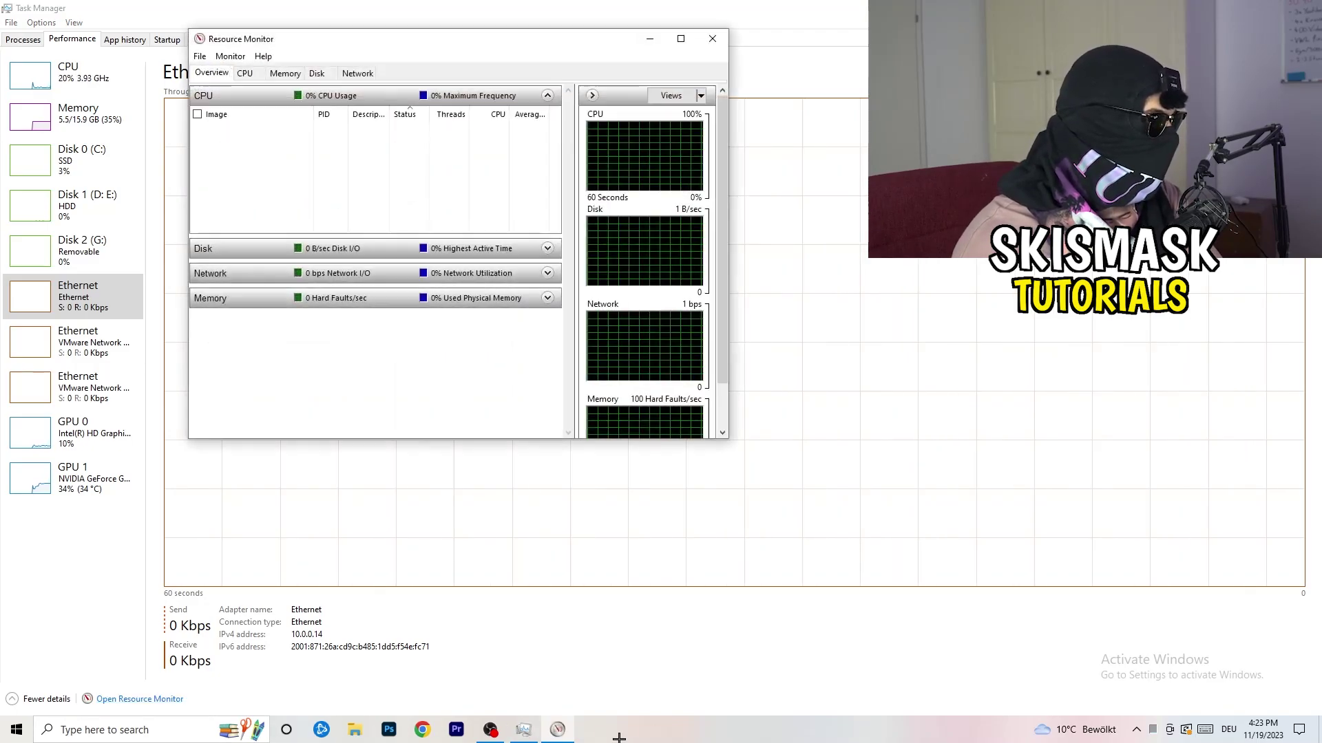
pyautogui.click(678, 35)
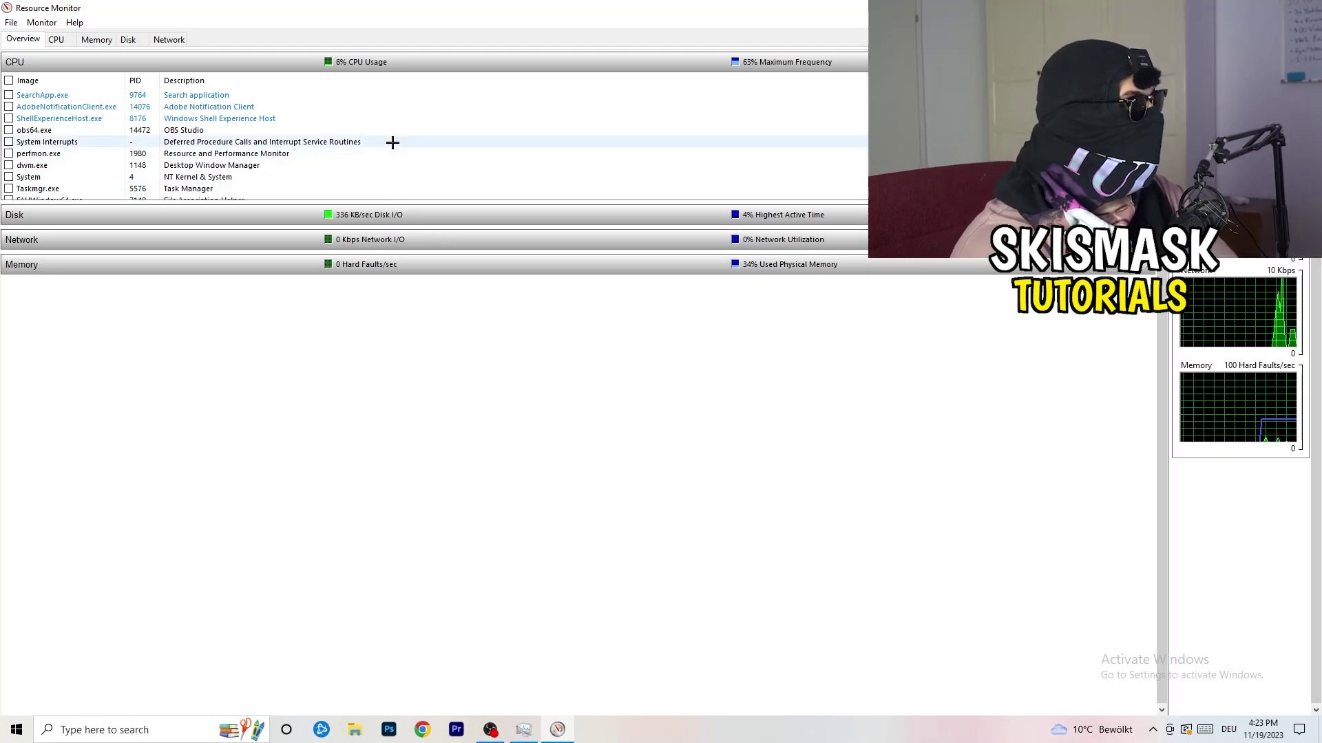
# Examine the running processes in Resource Monitor's overview and the processes with network activity.
pyautogui.scroll(-10, 381, 142)
pyautogui.scroll(10, 381, 142)
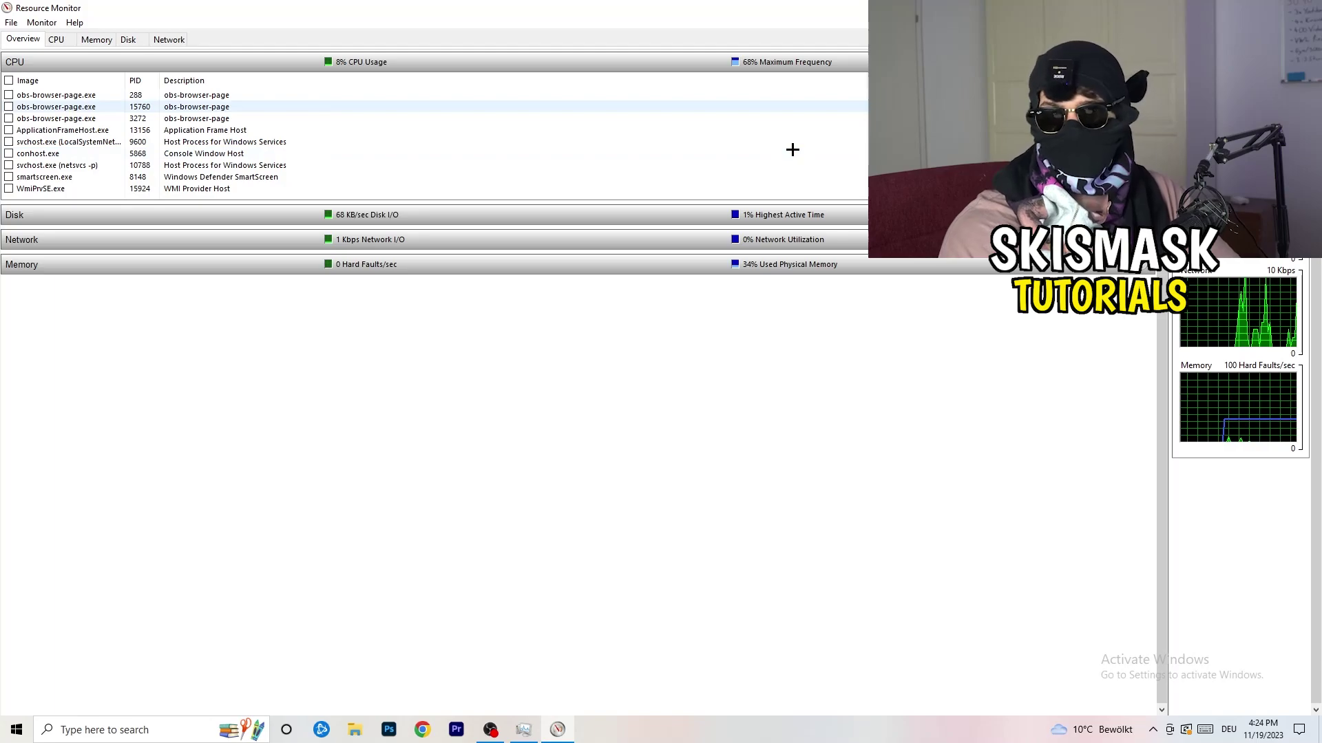
pyautogui.rightClick(786, 154)
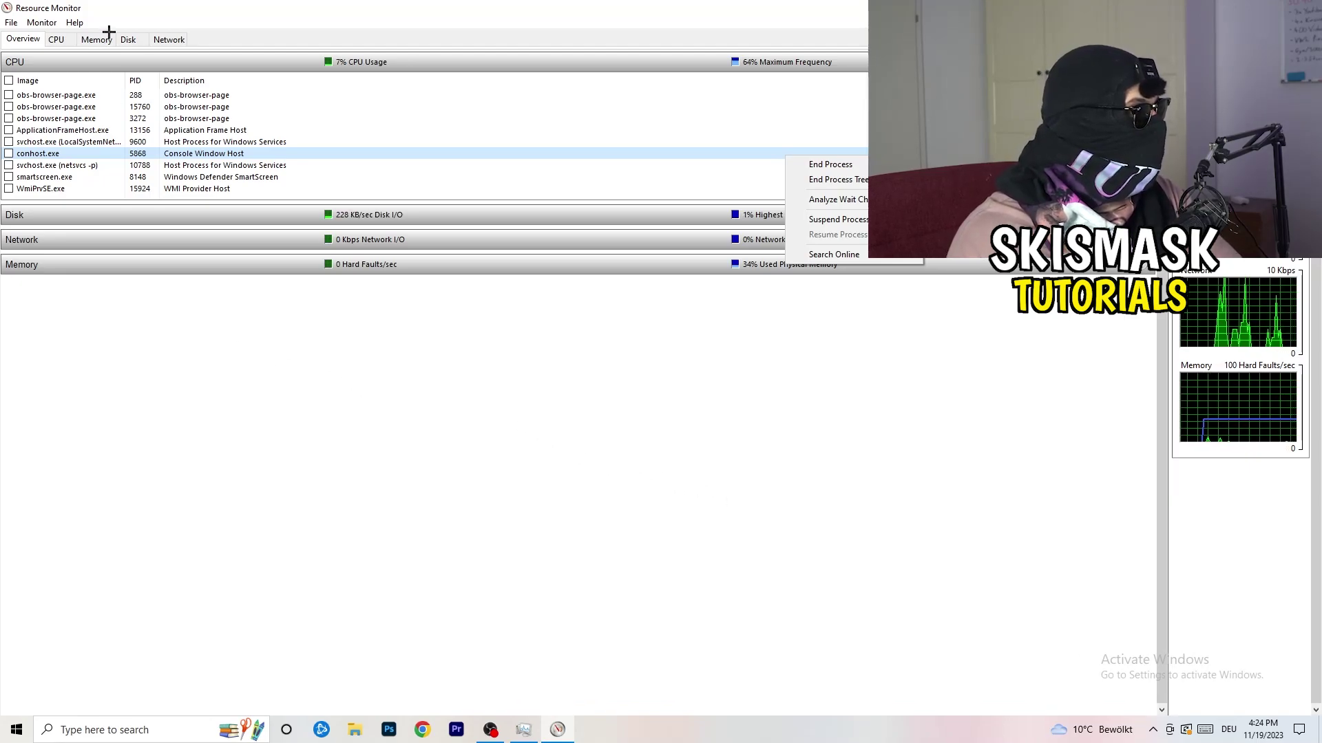
pyautogui.click(179, 44)
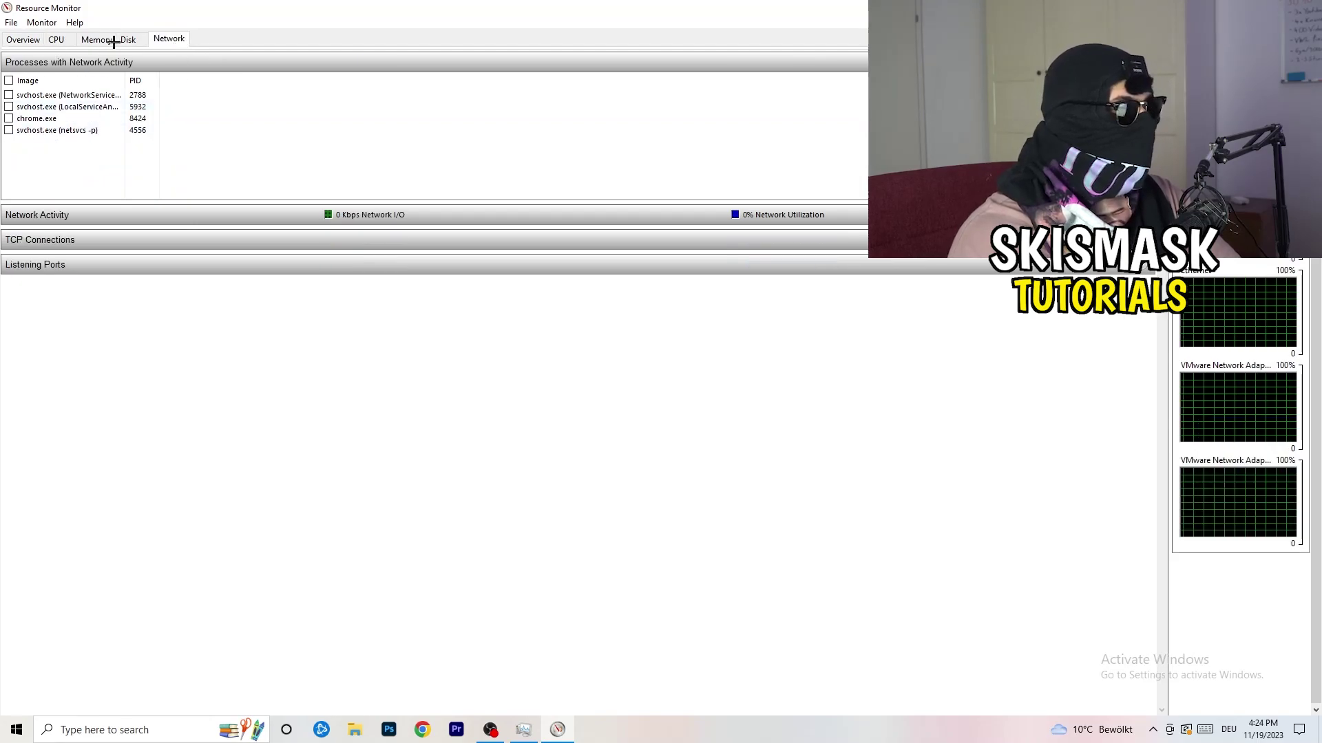
pyautogui.click(33, 40)
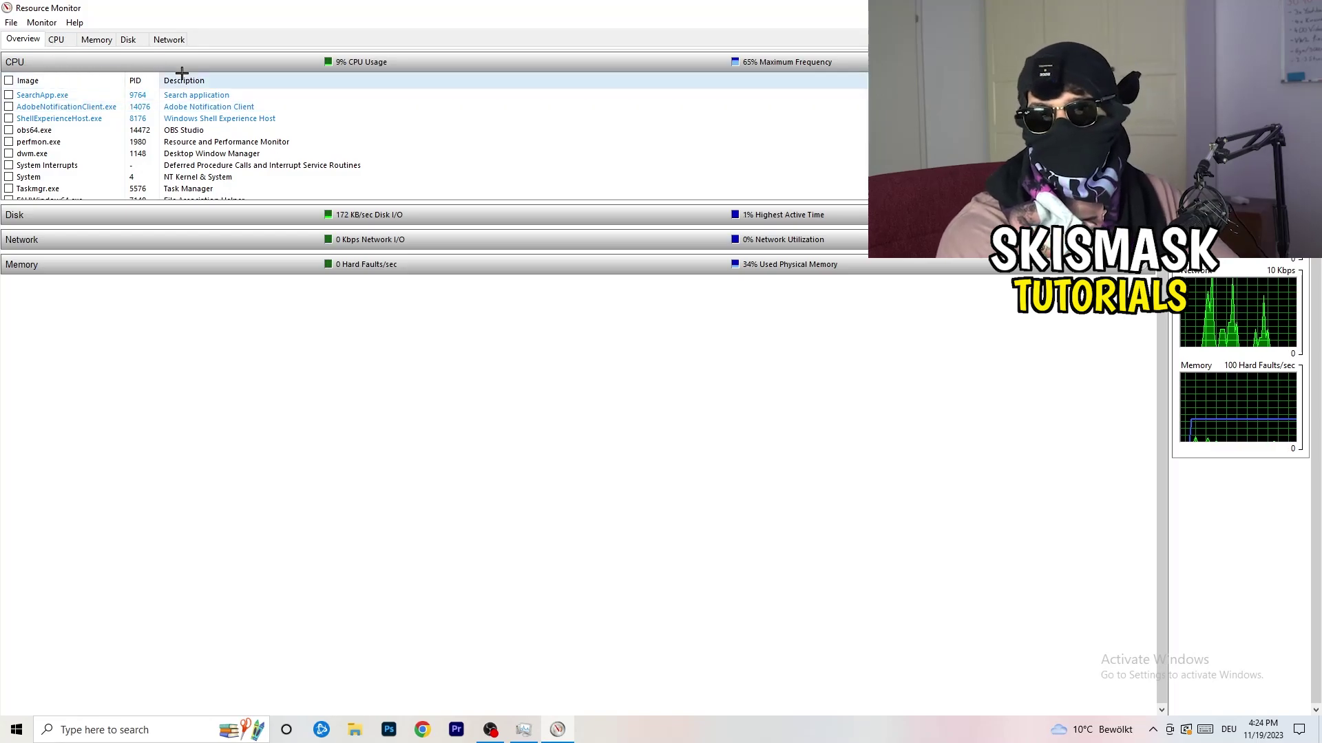
pyautogui.click(169, 40)
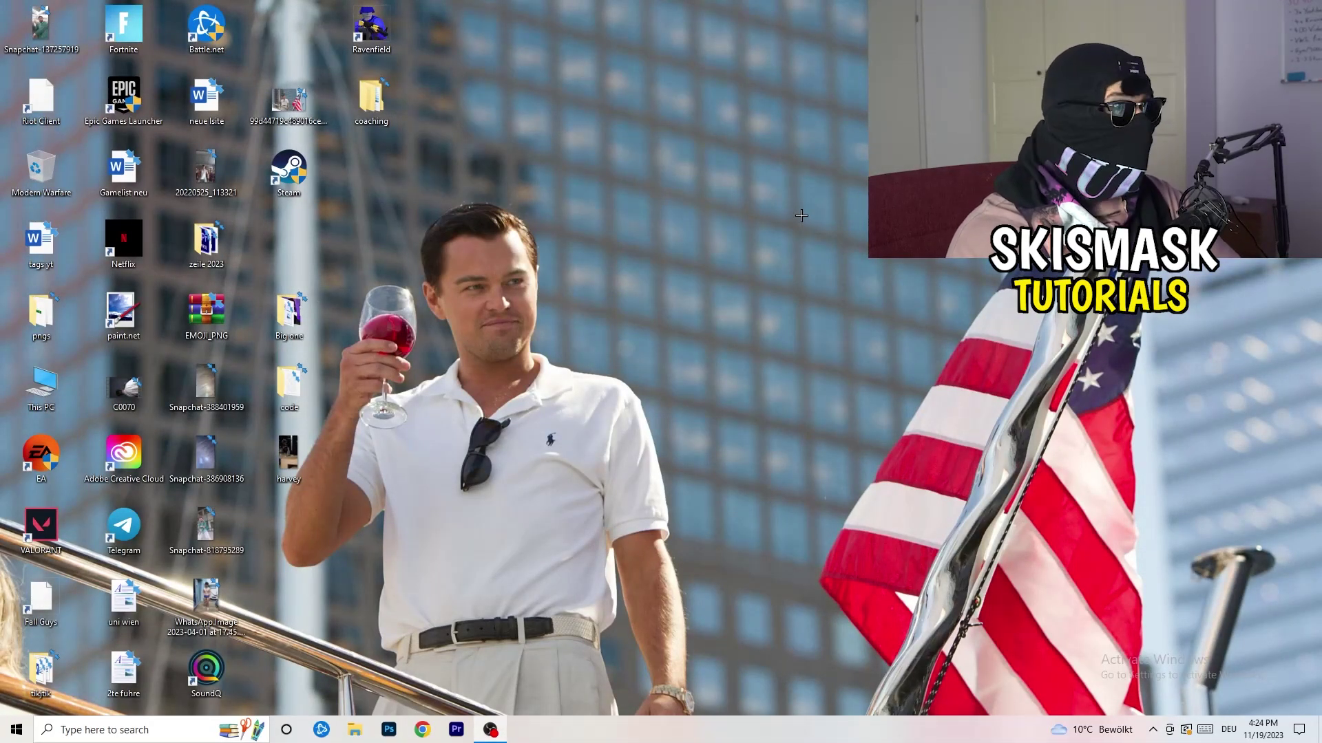
# Open the Network & Internet status page in Windows Settings.
pyautogui.click(17, 729)
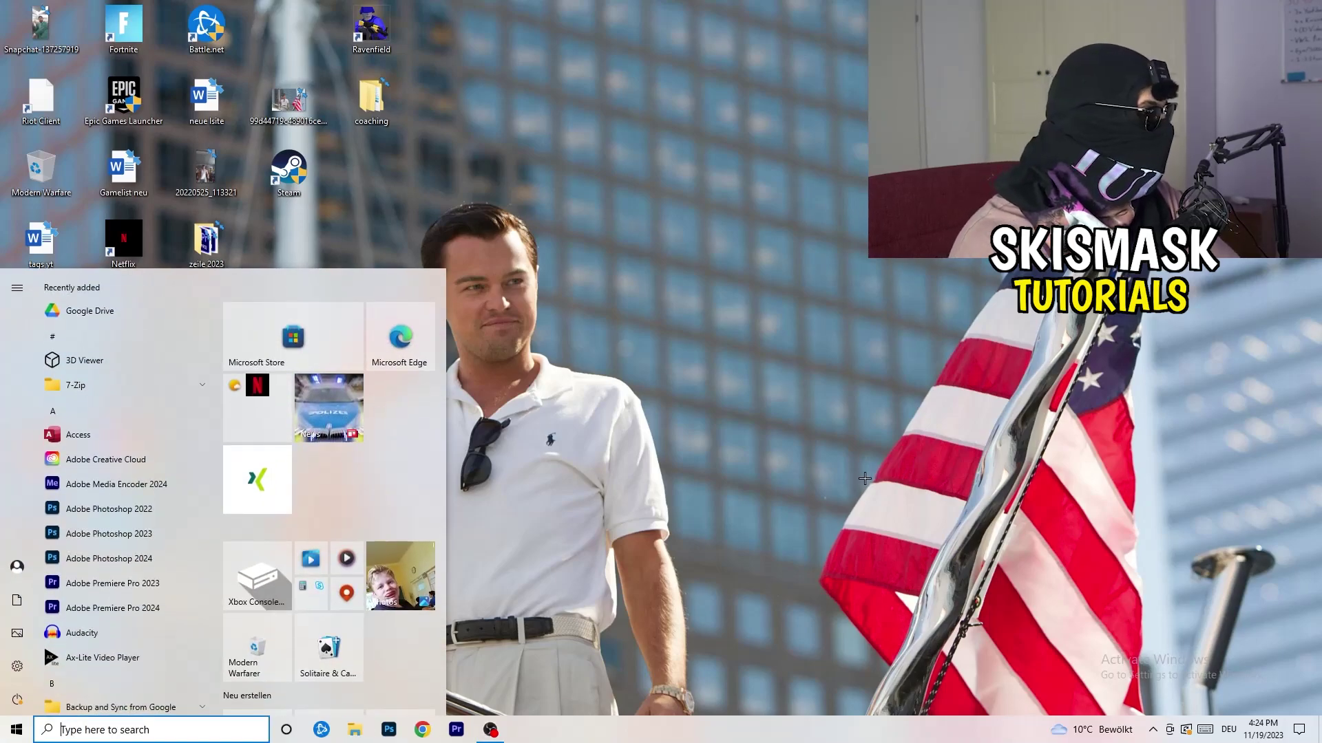
pyautogui.click(16, 666)
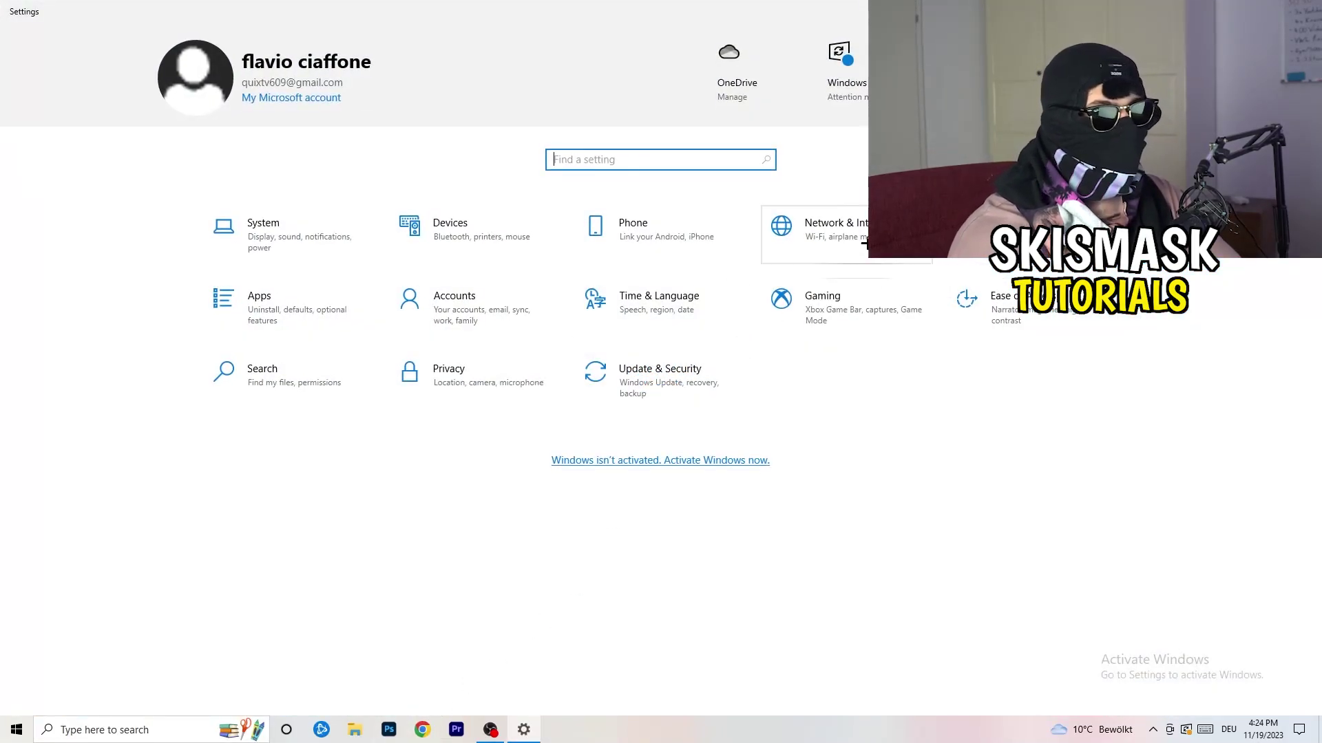
pyautogui.click(895, 238)
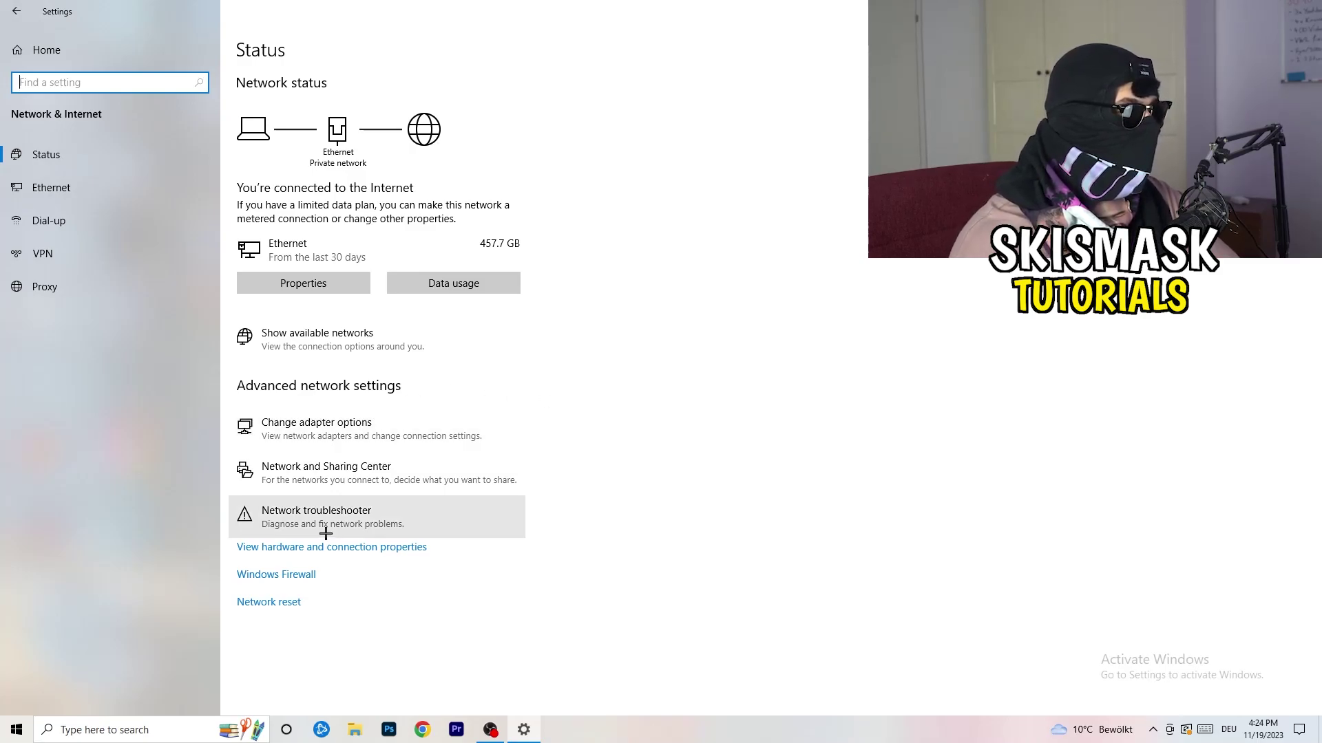
# Try to diagnose all network adapters with the network troubleshooter.
pyautogui.click(344, 521)
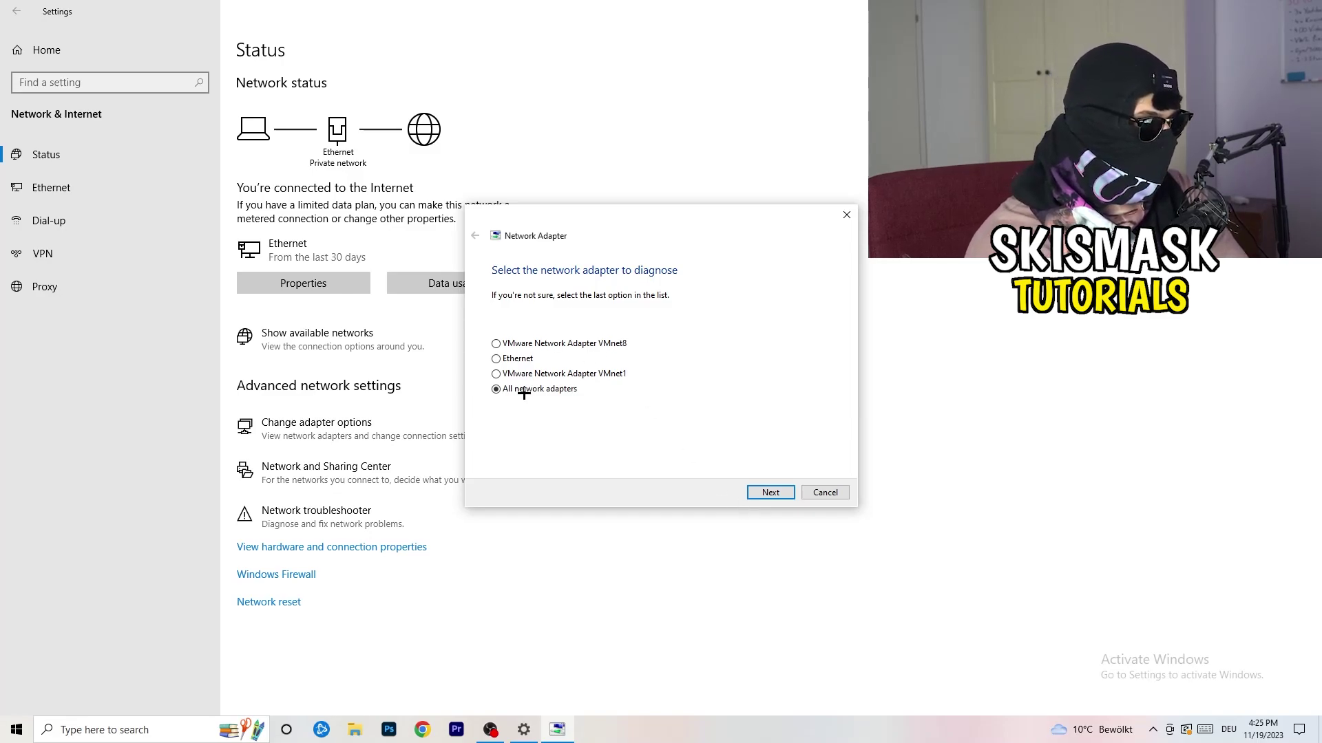
pyautogui.click(766, 496)
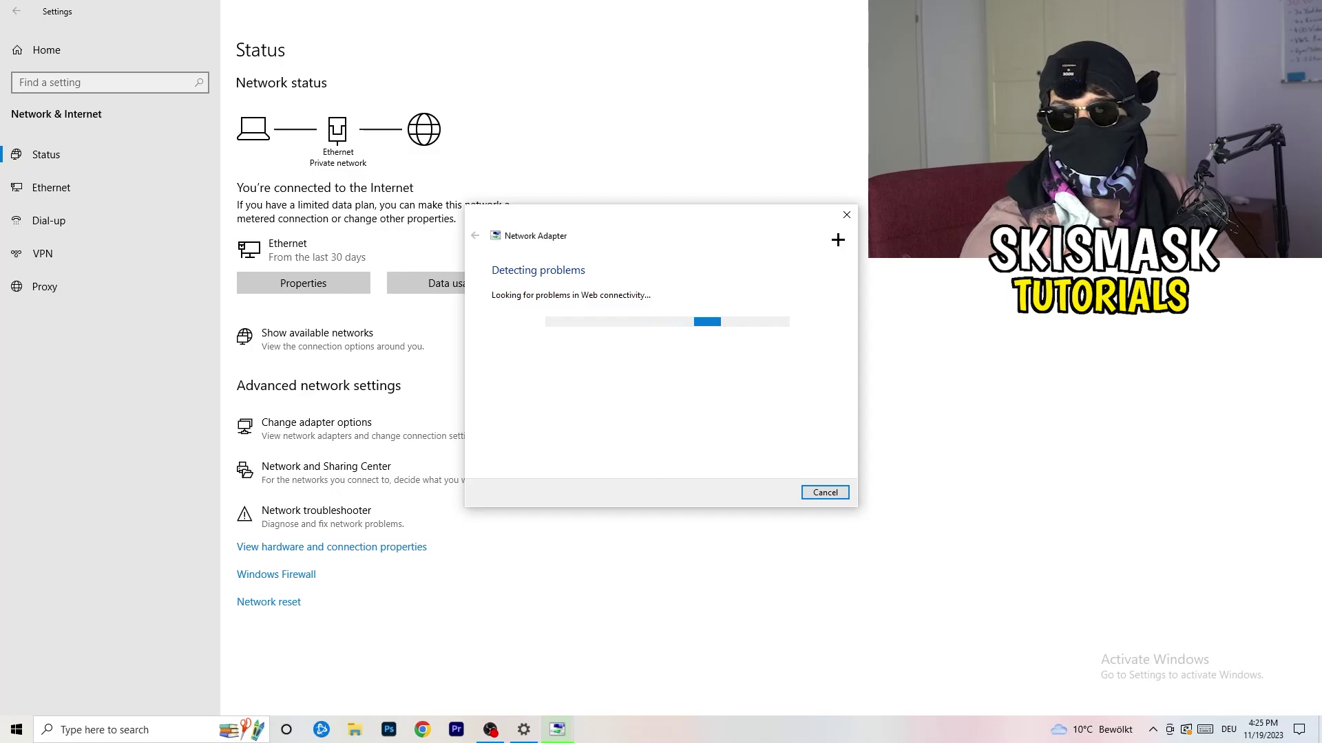
pyautogui.click(846, 216)
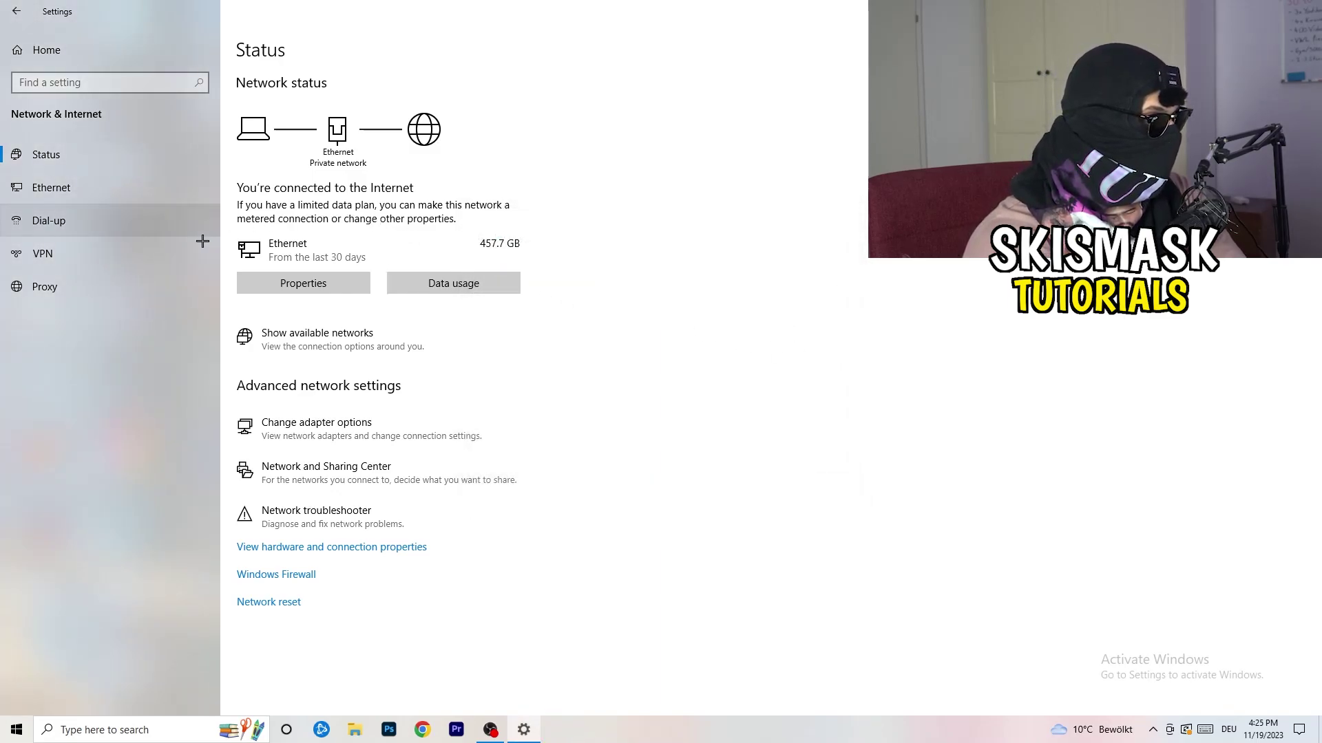
# Open the network adapter options in a maximized window and disable the Ethernet adapter.
pyautogui.click(344, 435)
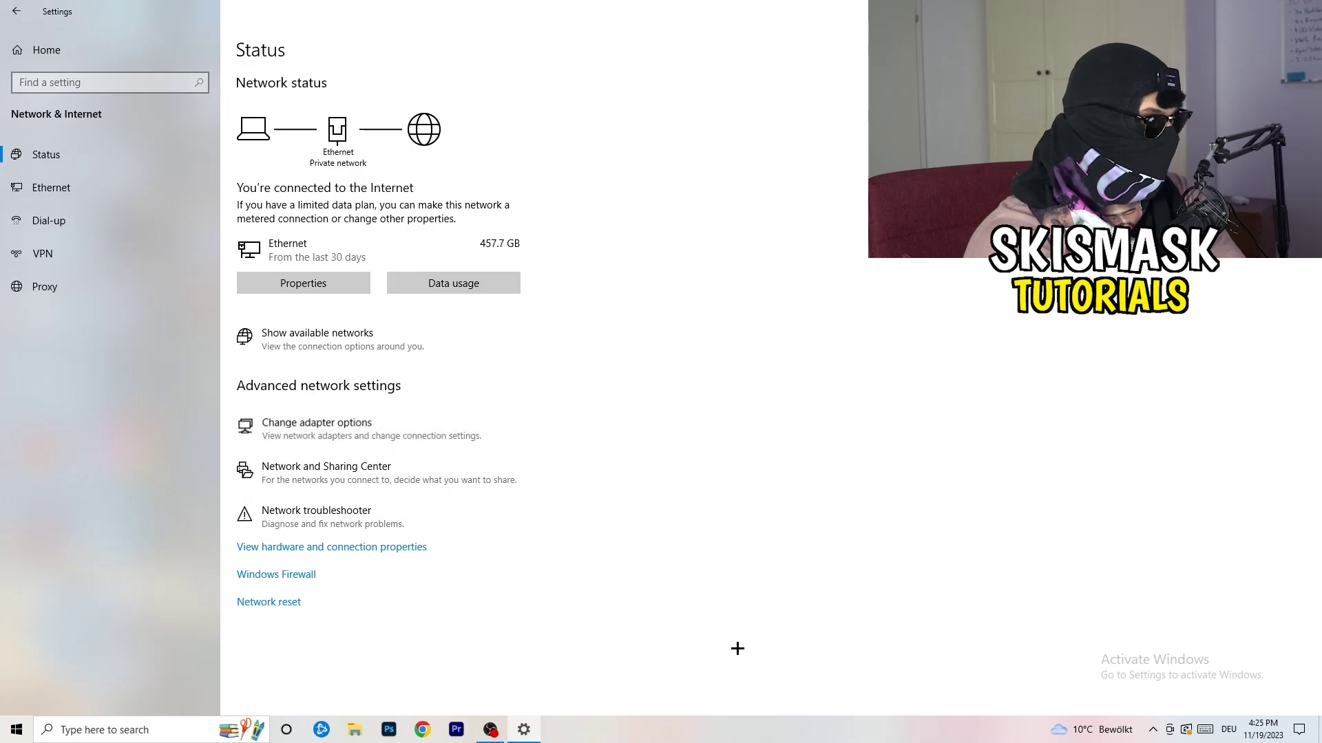
pyautogui.press('super+Up')
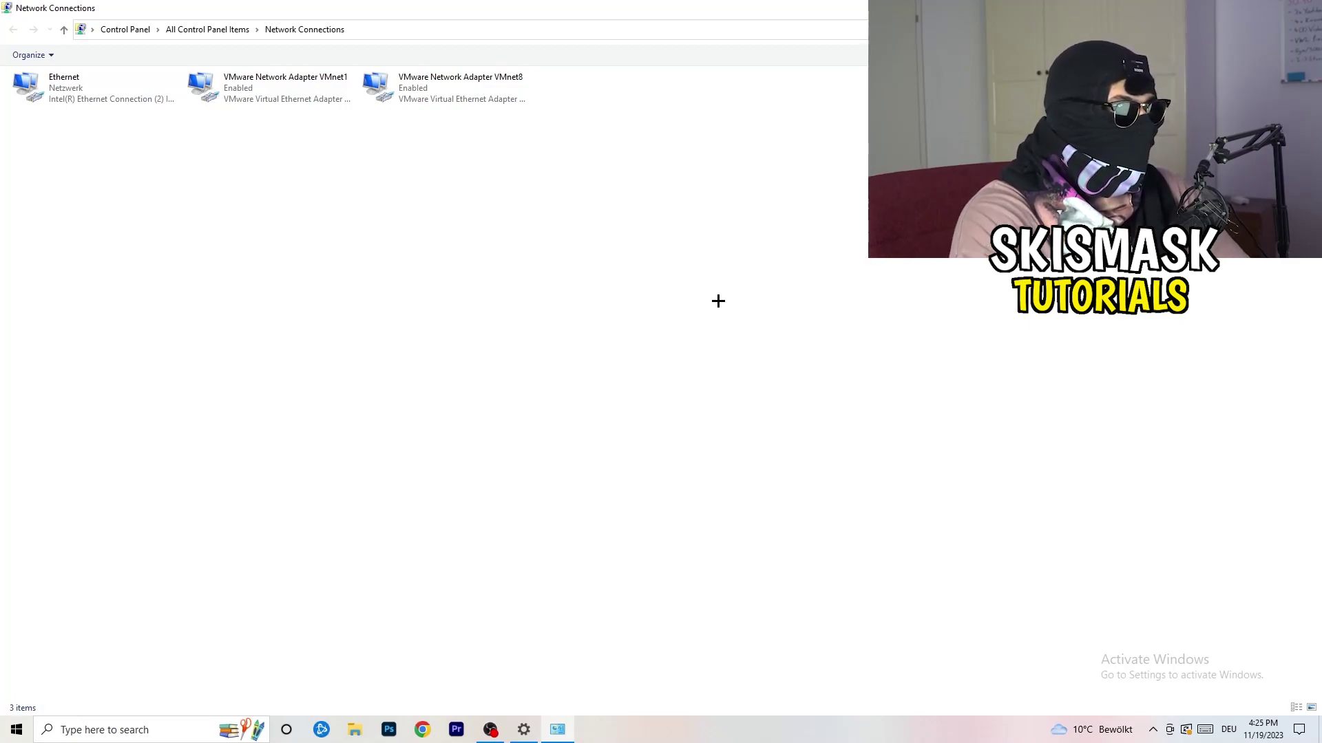
pyautogui.click(93, 87)
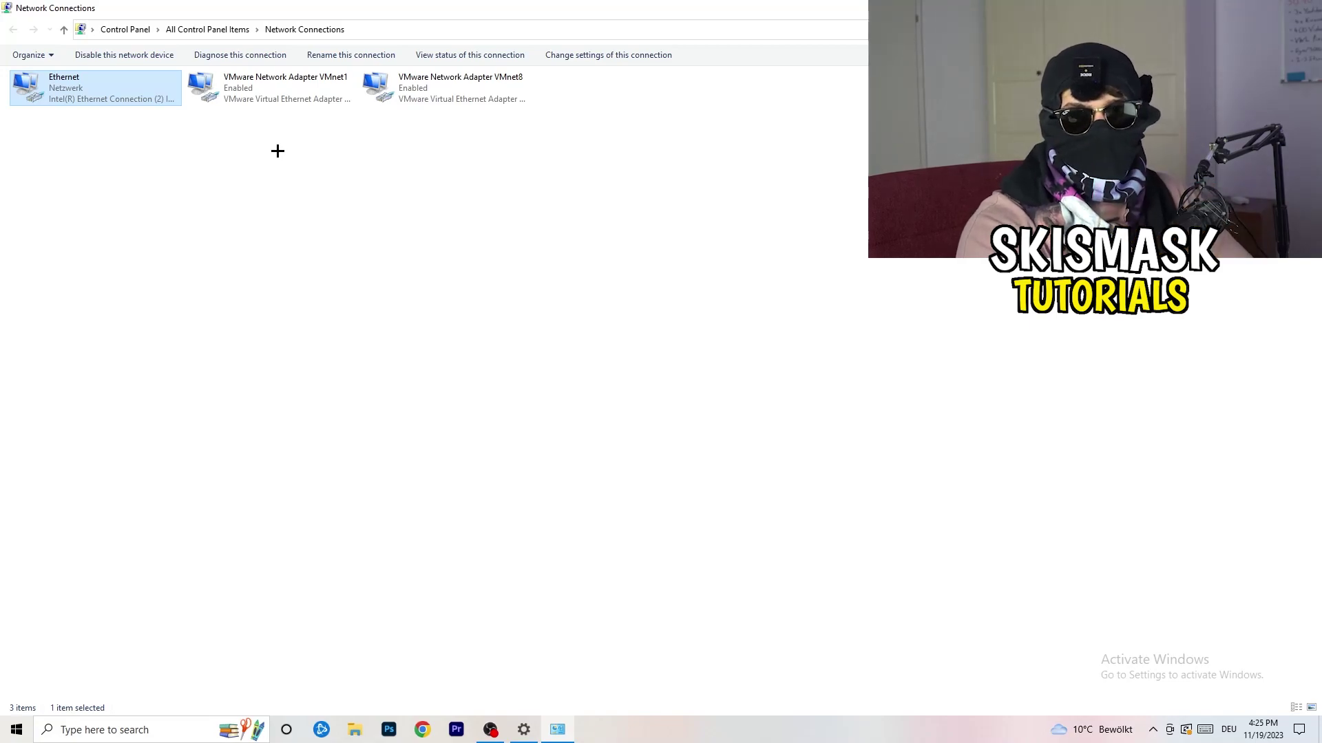
pyautogui.rightClick(113, 83)
pyautogui.click(149, 94)
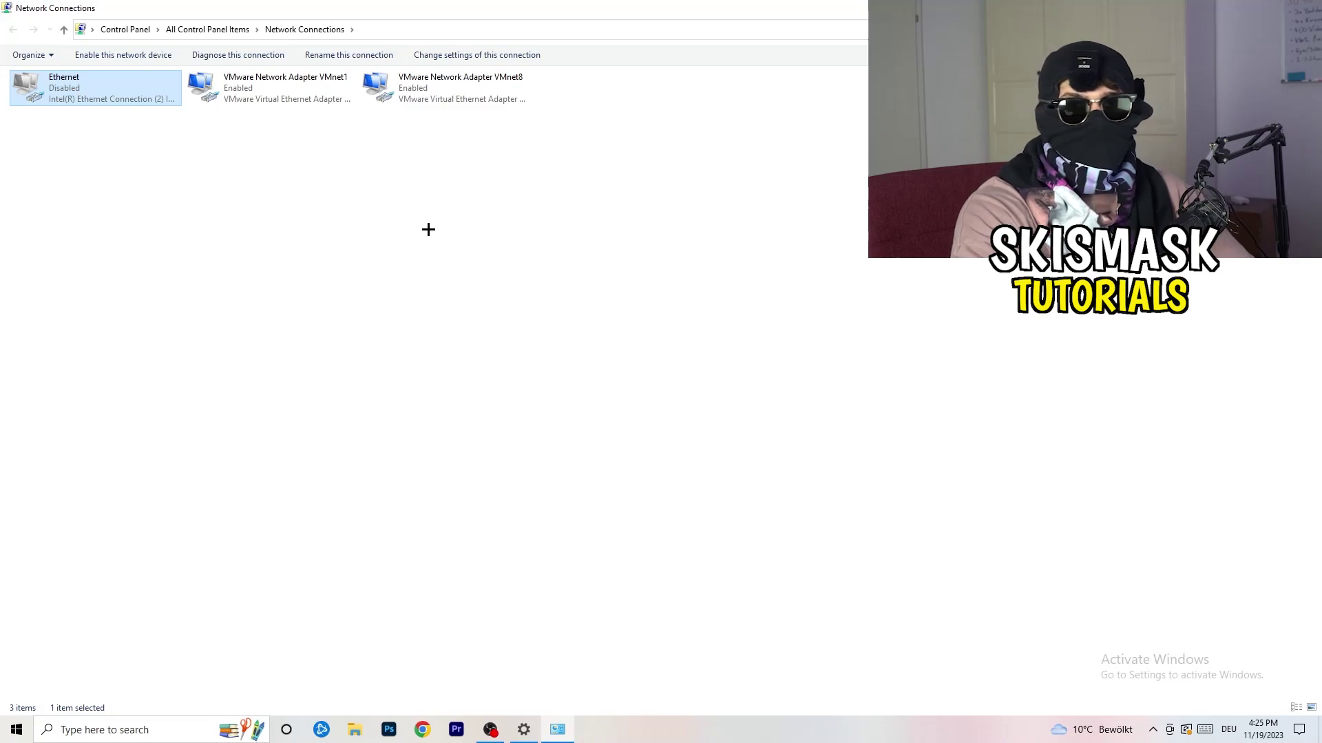
# Re-enable the Ethernet adapter and close the Network Connections window.
pyautogui.rightClick(69, 99)
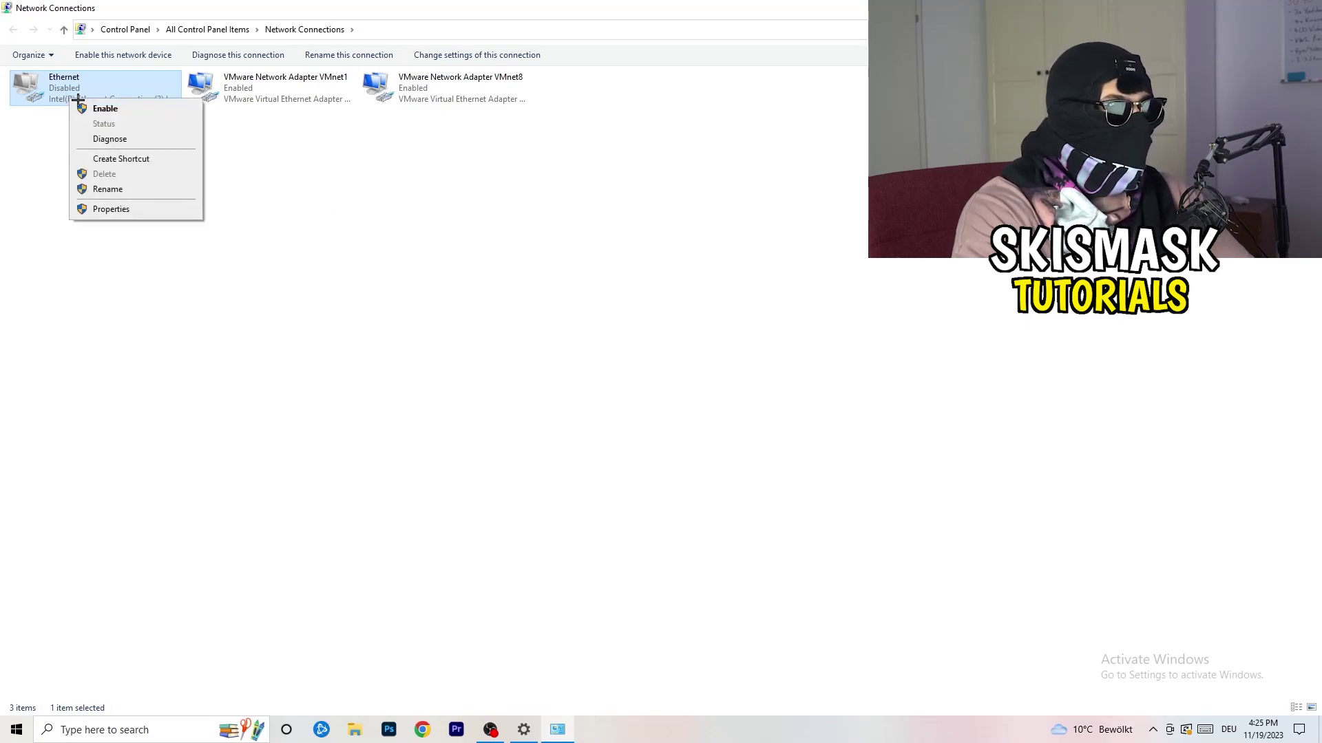
pyautogui.click(132, 113)
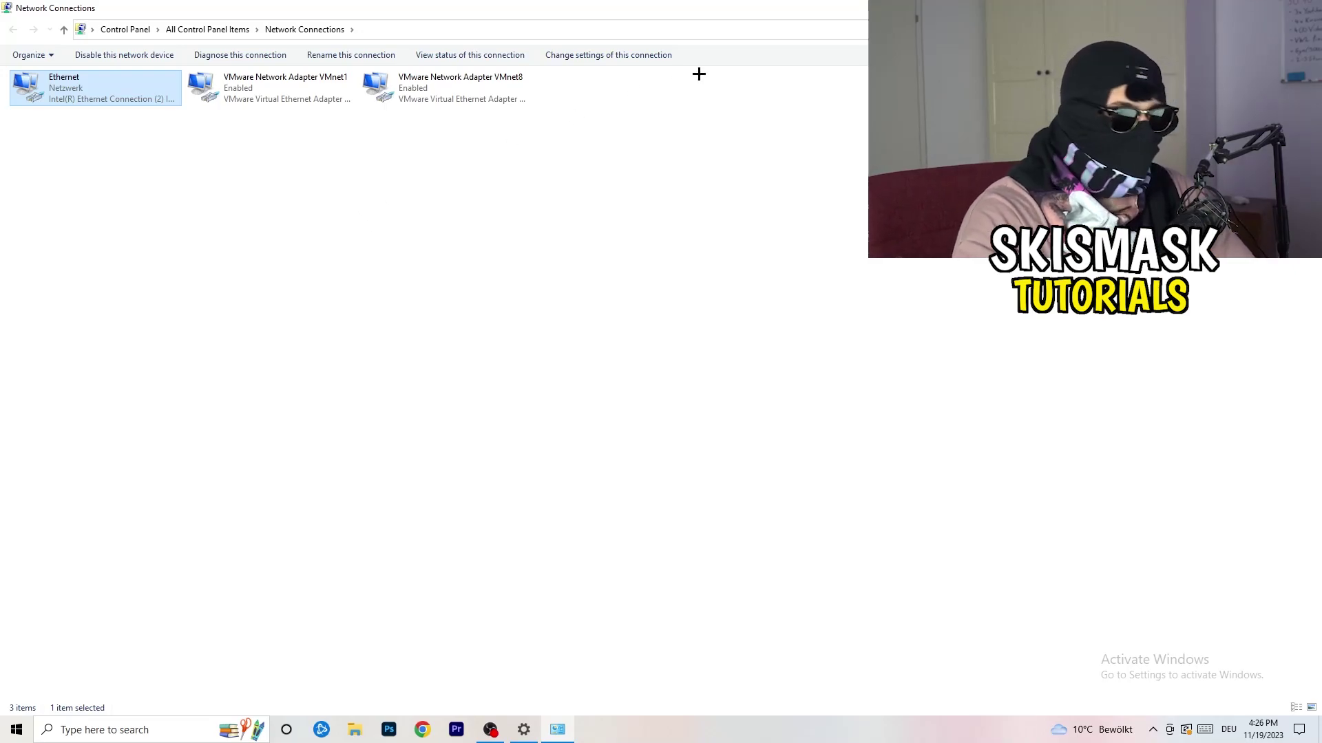
pyautogui.hotkey('alt', 'F4')
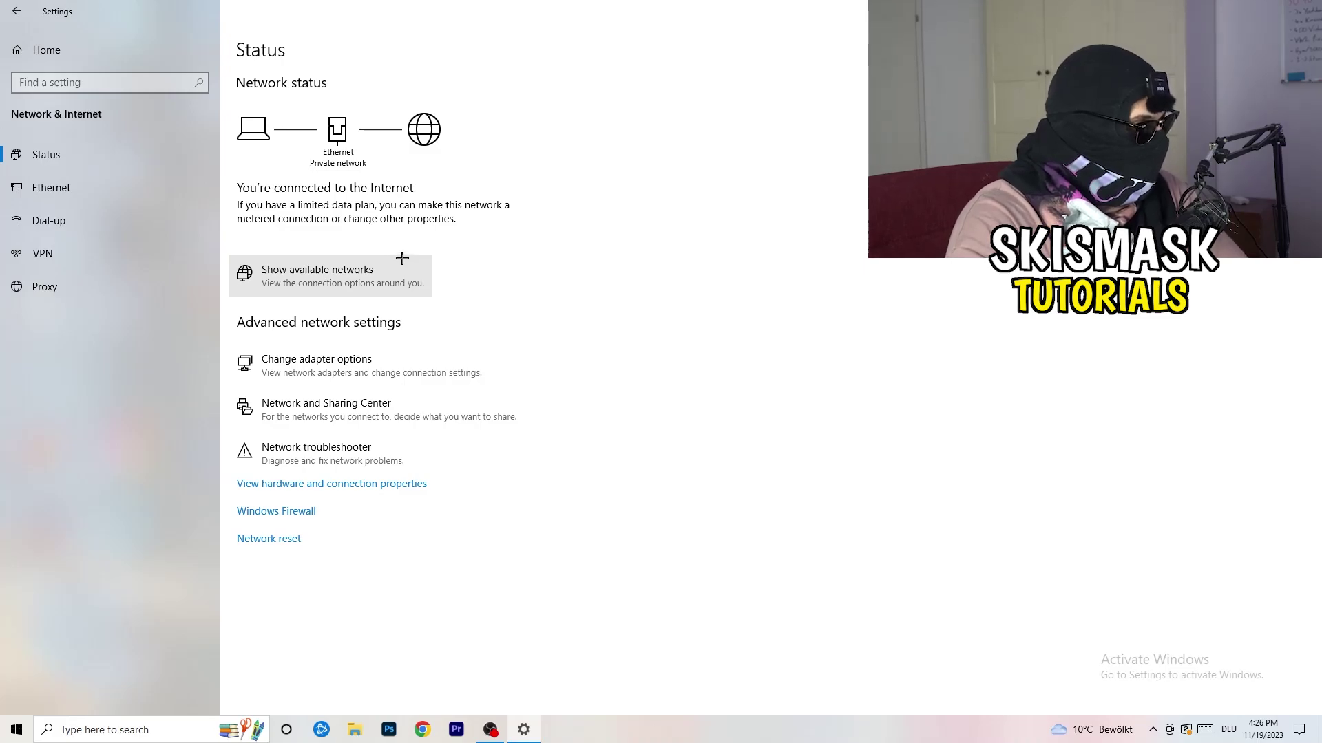
# Open the Internet Protocol Version 4 (TCP/IPv4) properties of the Ethernet connection through the Network and Sharing Center.
pyautogui.click(390, 415)
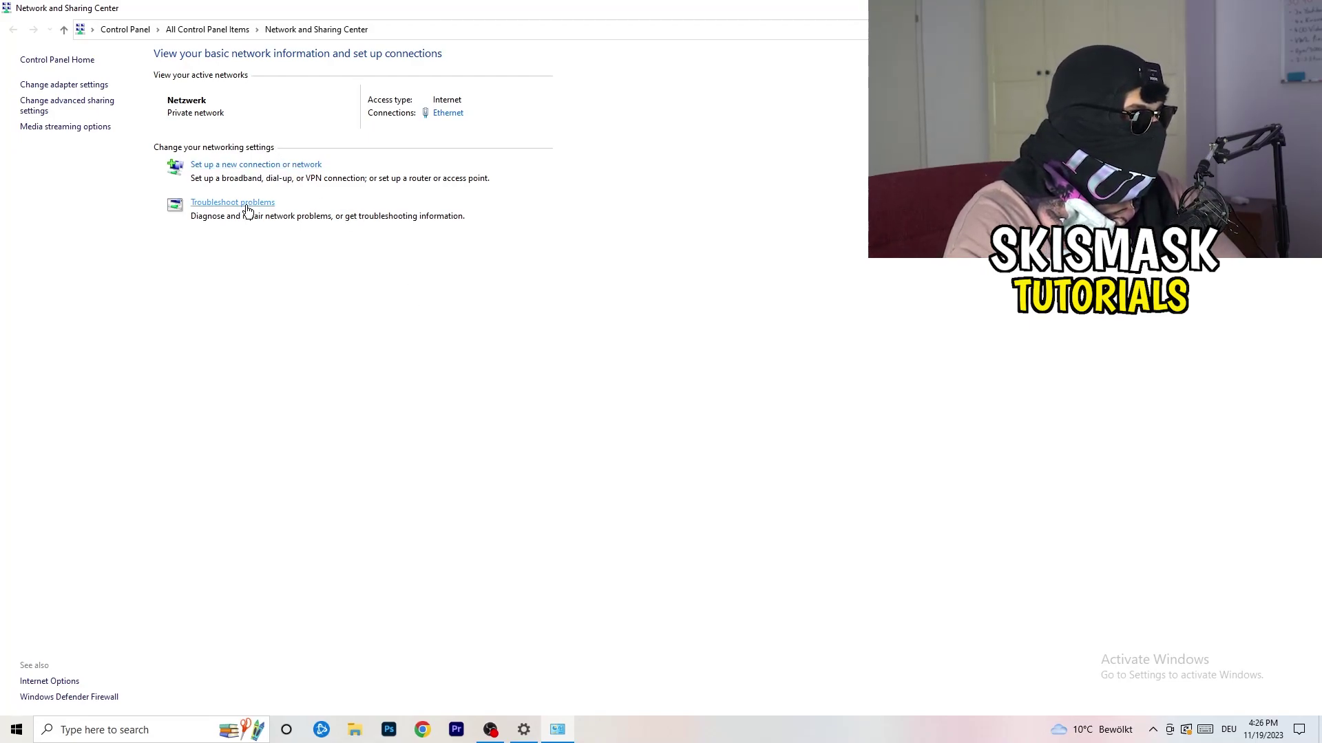
pyautogui.click(448, 114)
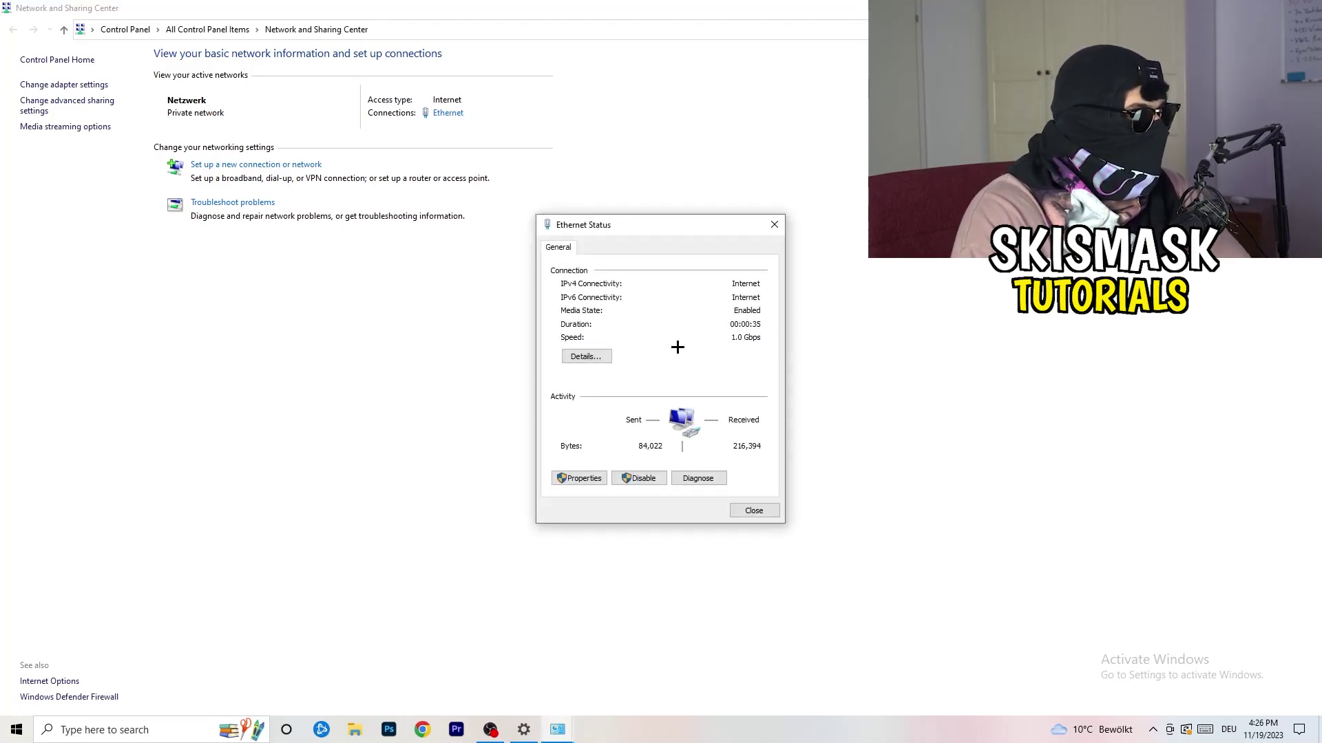
pyautogui.moveTo(660, 221); pyautogui.dragTo(339, 136)
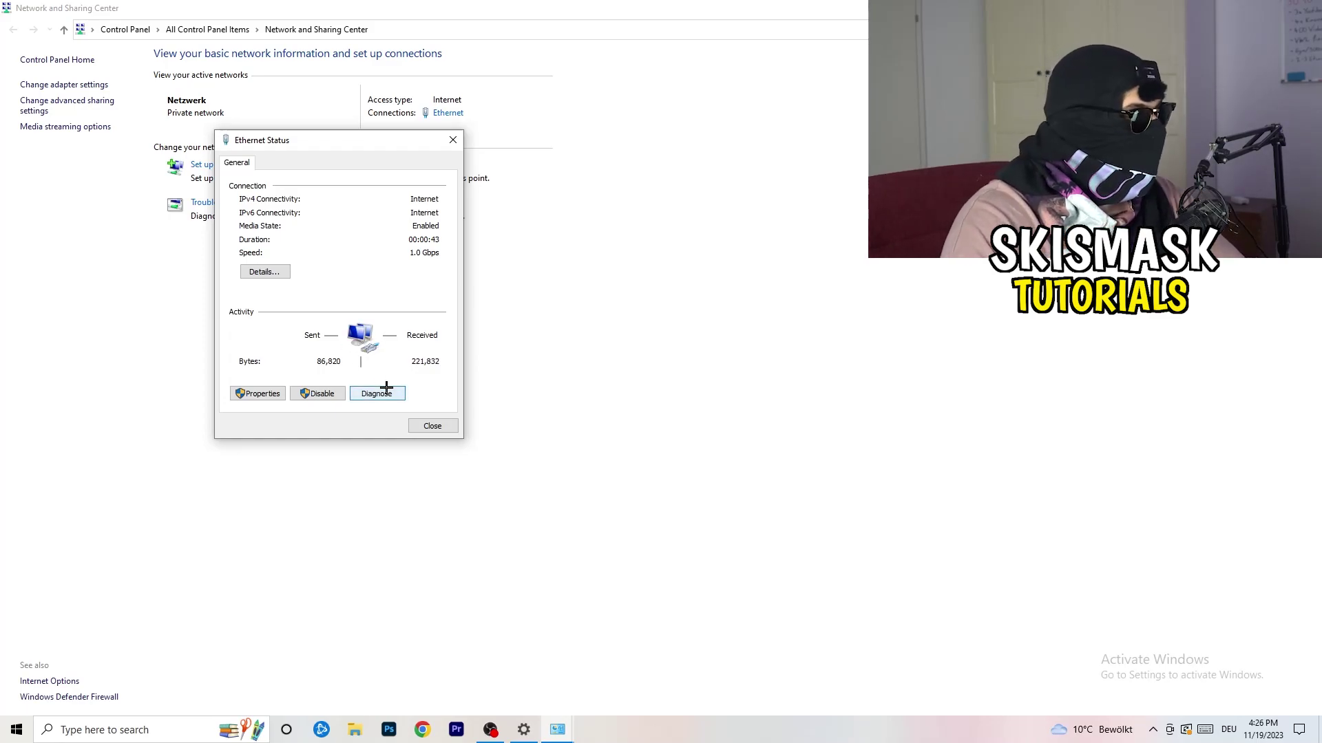
pyautogui.click(259, 393)
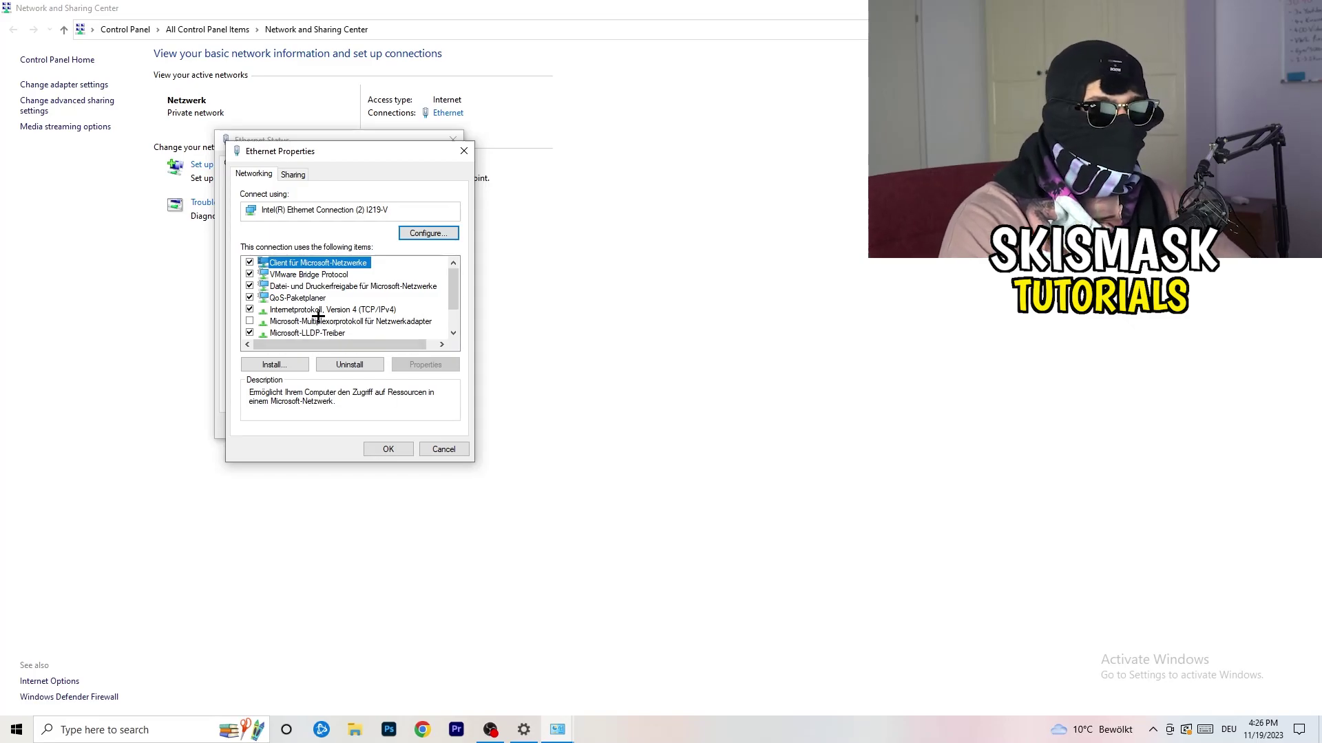
pyautogui.scroll(-1, 320, 307)
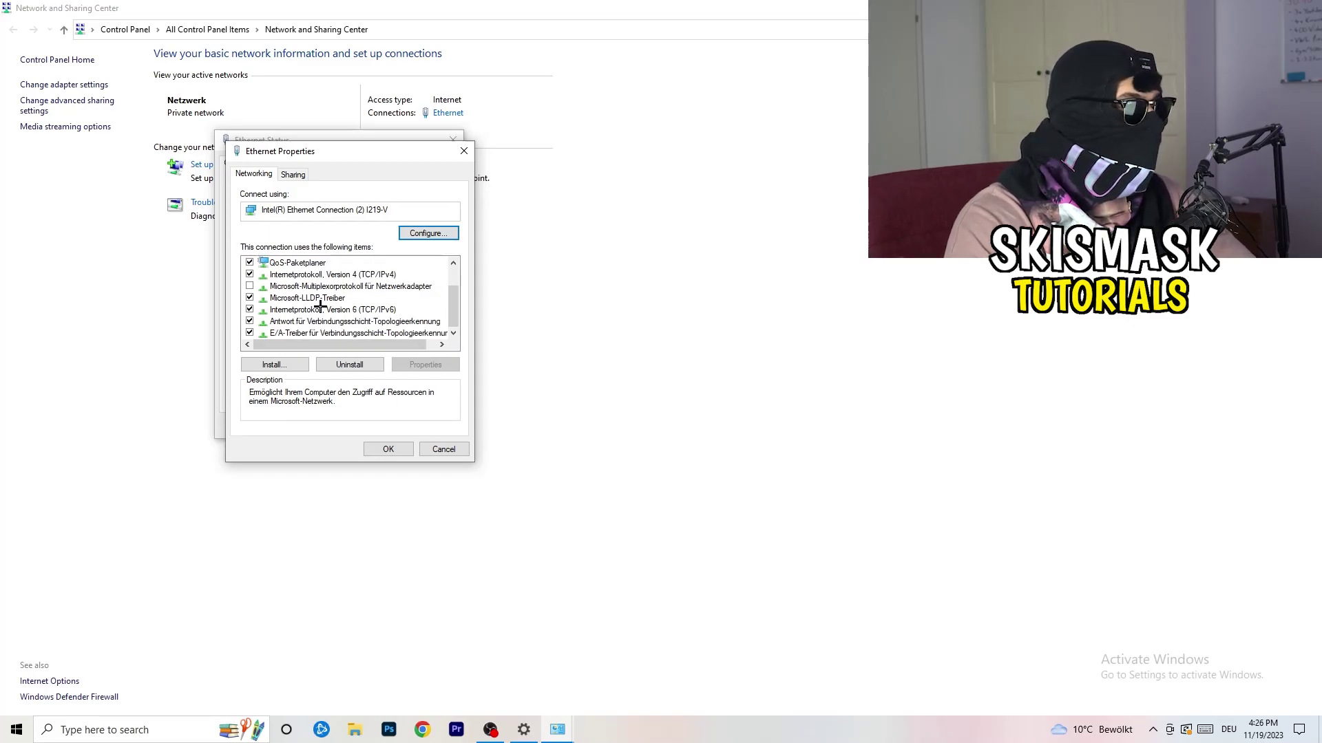
pyautogui.scroll(1, 320, 307)
pyautogui.scroll(-1, 325, 305)
pyautogui.scroll(1, 327, 303)
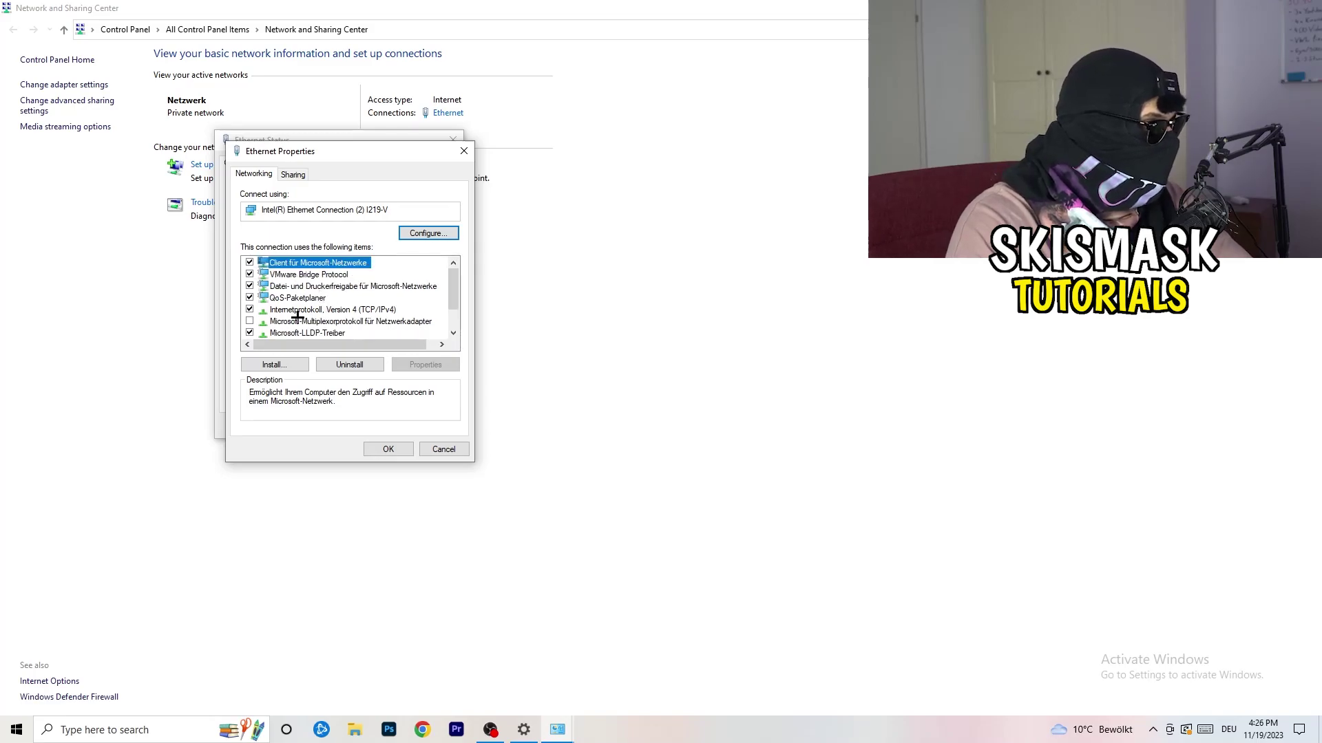
pyautogui.doubleClick(307, 311)
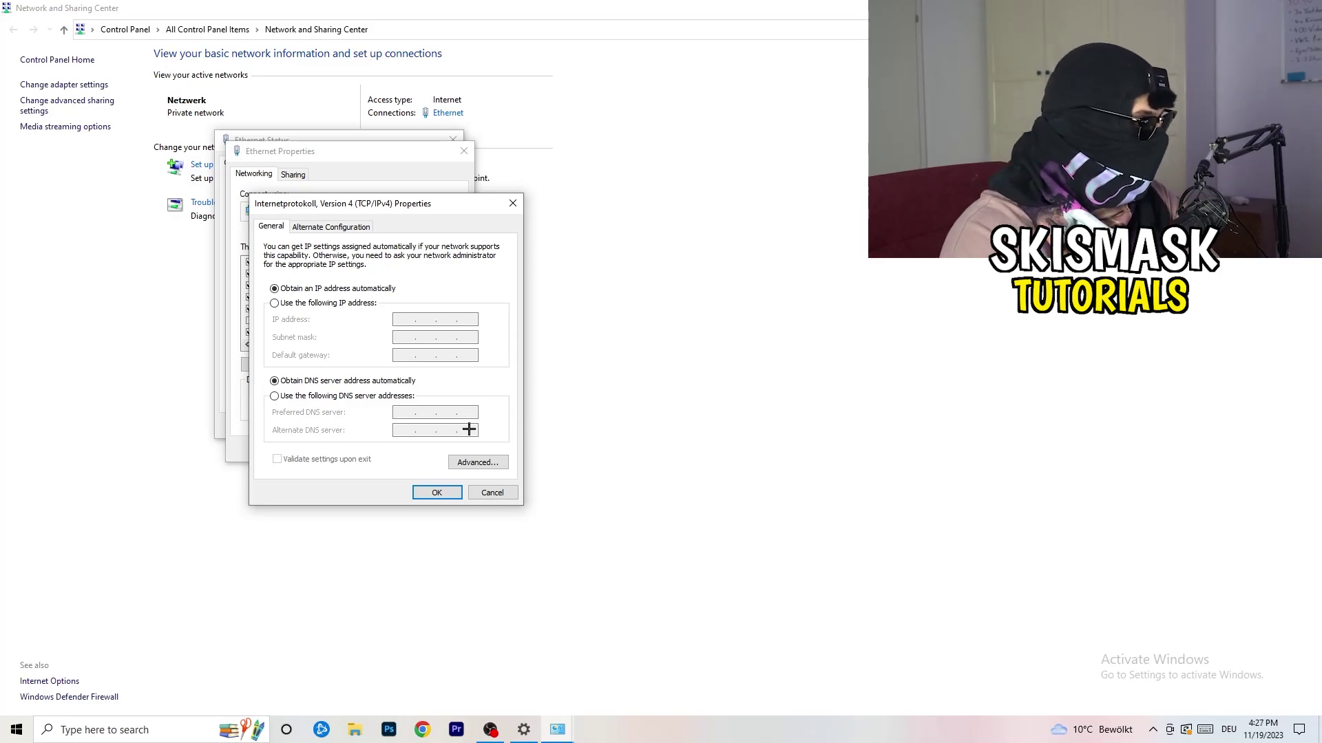
# Try switching IPv4 to a manually specified IP address, discard the change, and close the Ethernet dialogs and Network and Sharing Center.
pyautogui.click(276, 304)
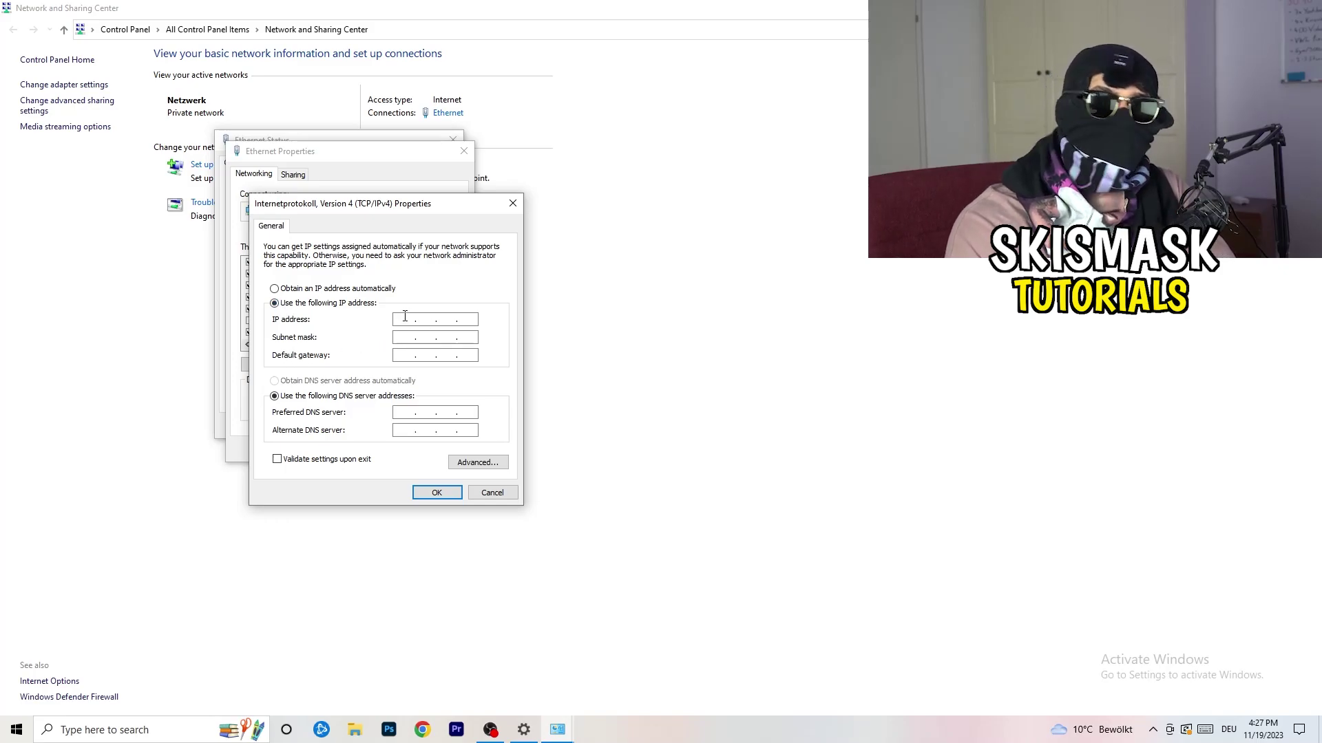
pyautogui.click(404, 319)
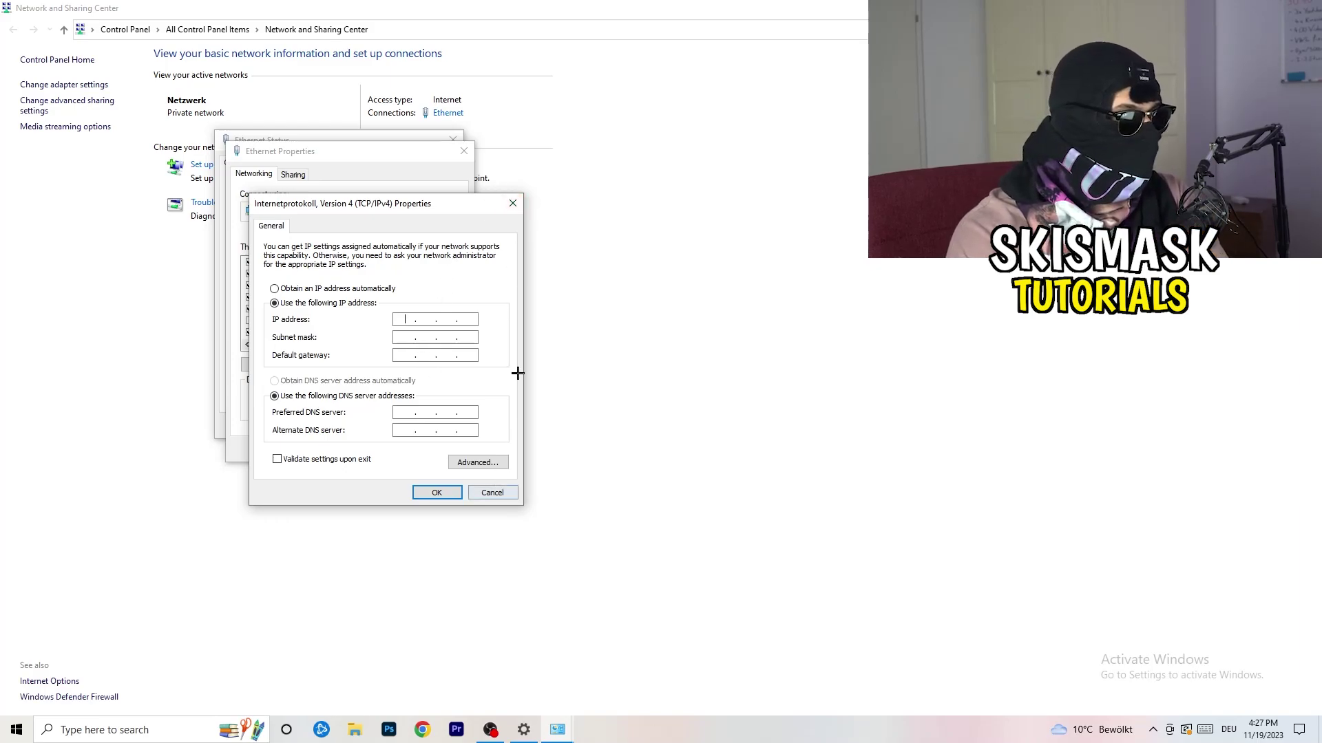
pyautogui.click(513, 201)
pyautogui.click(464, 150)
pyautogui.click(455, 140)
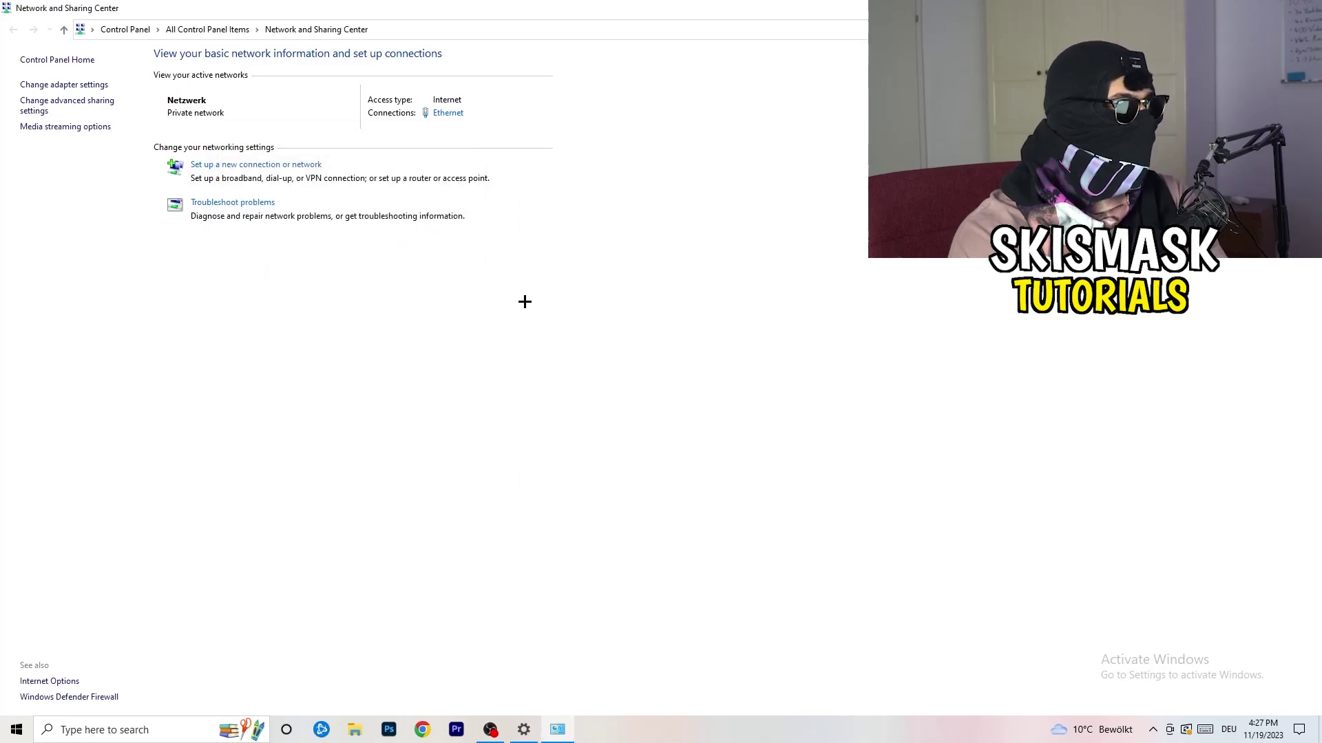
pyautogui.click(1304, 8)
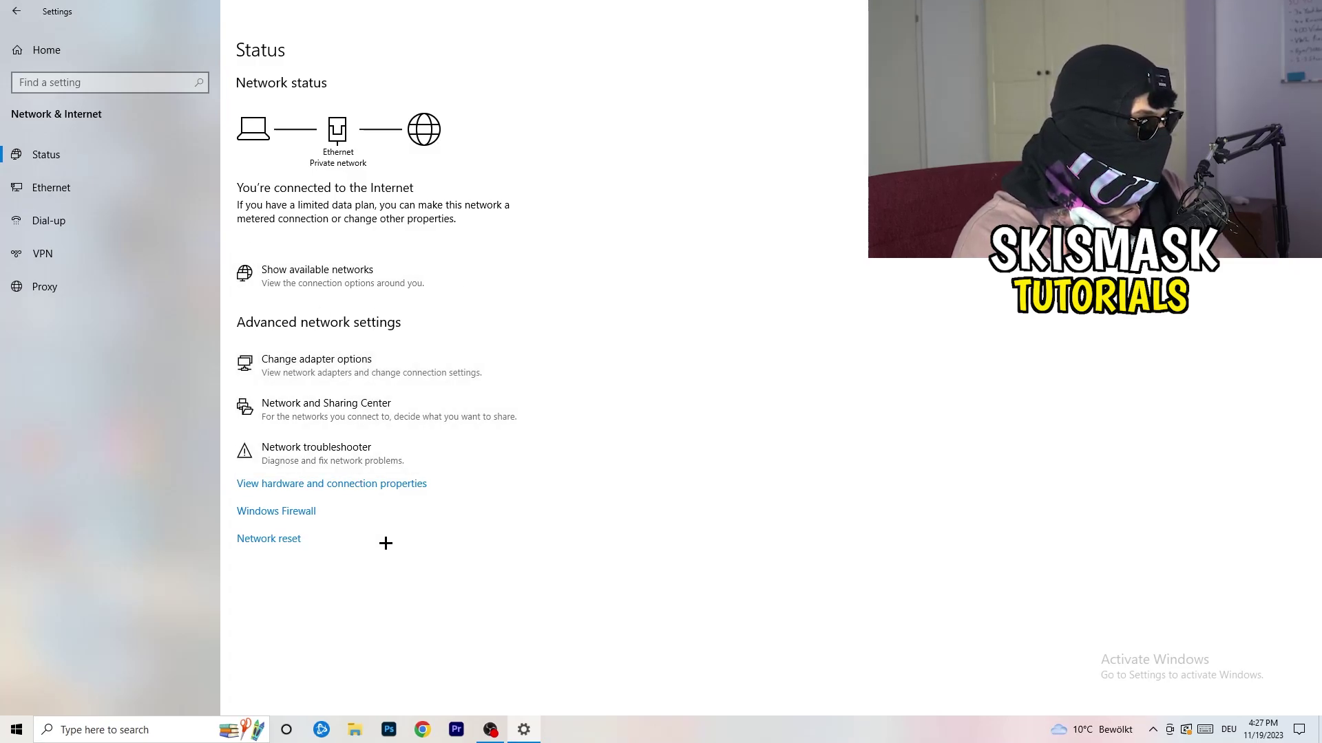
# Open the Network reset page from the advanced network settings.
pyautogui.click(289, 541)
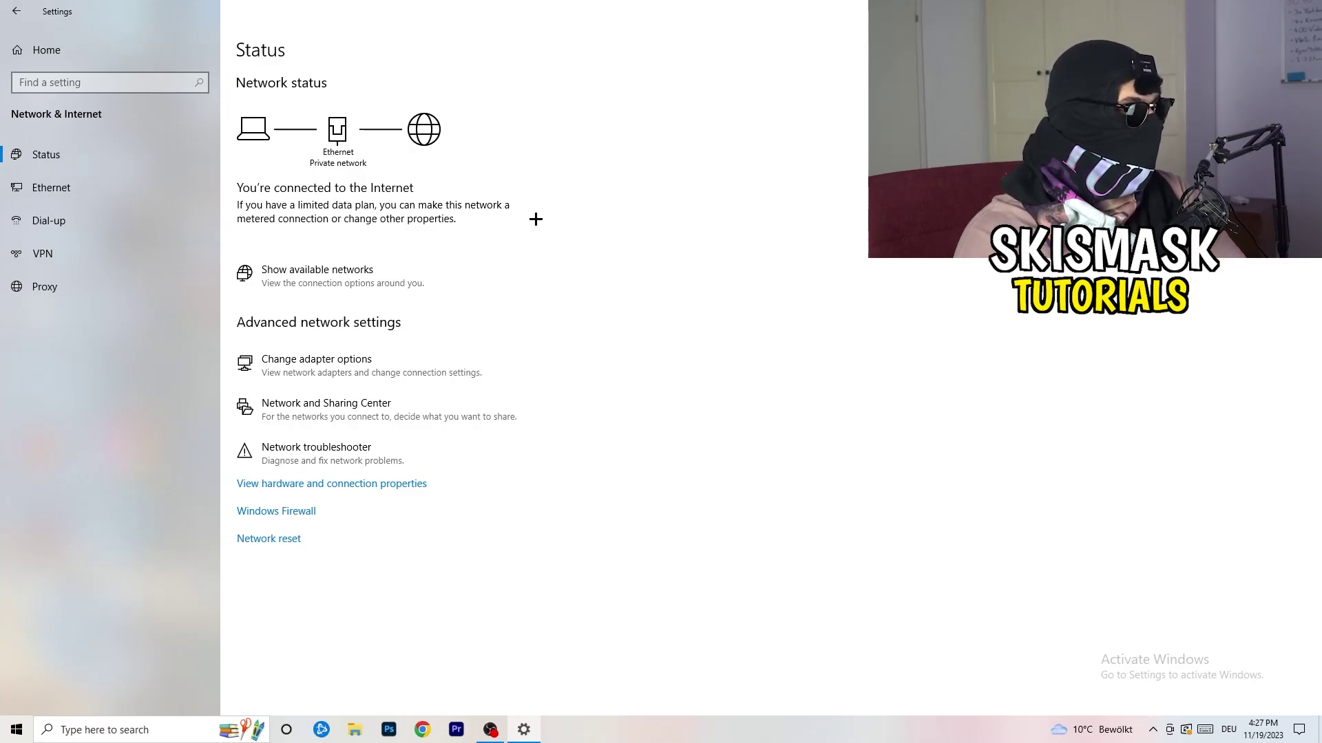
# View the available networks from the network status page, return to the Network & Internet settings, and close Settings.
pyautogui.click(352, 269)
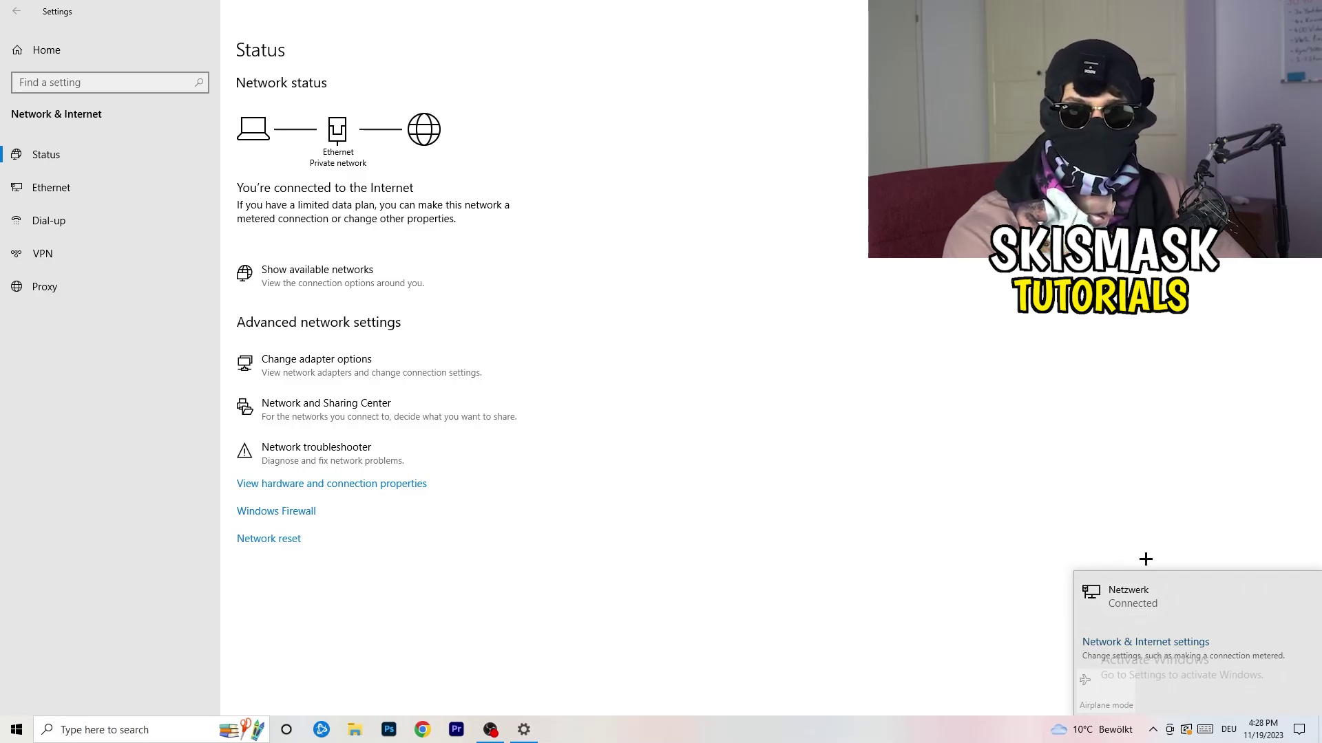
pyautogui.click(1127, 637)
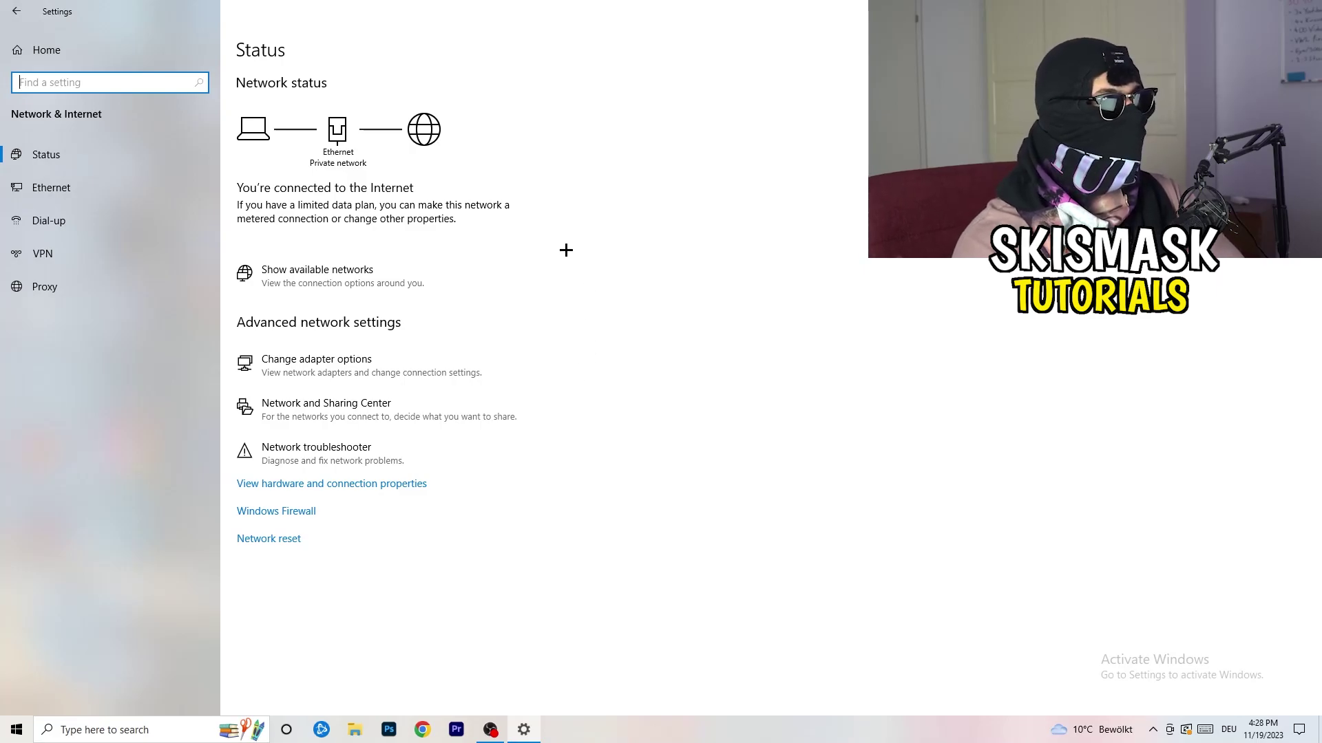
pyautogui.hotkey('alt', 'F4')
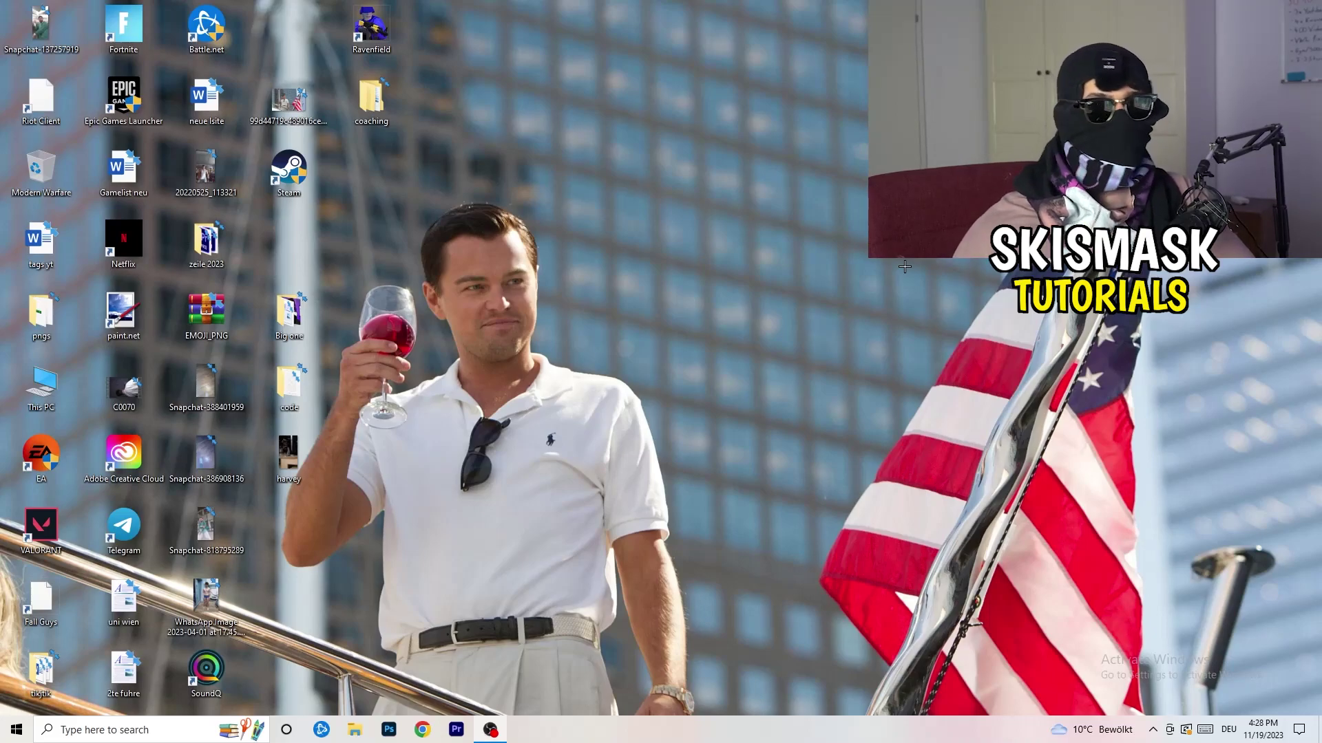
# Check the Windows Update status under Update & Security in Settings, and close Settings.
pyautogui.click(17, 729)
pyautogui.click(16, 665)
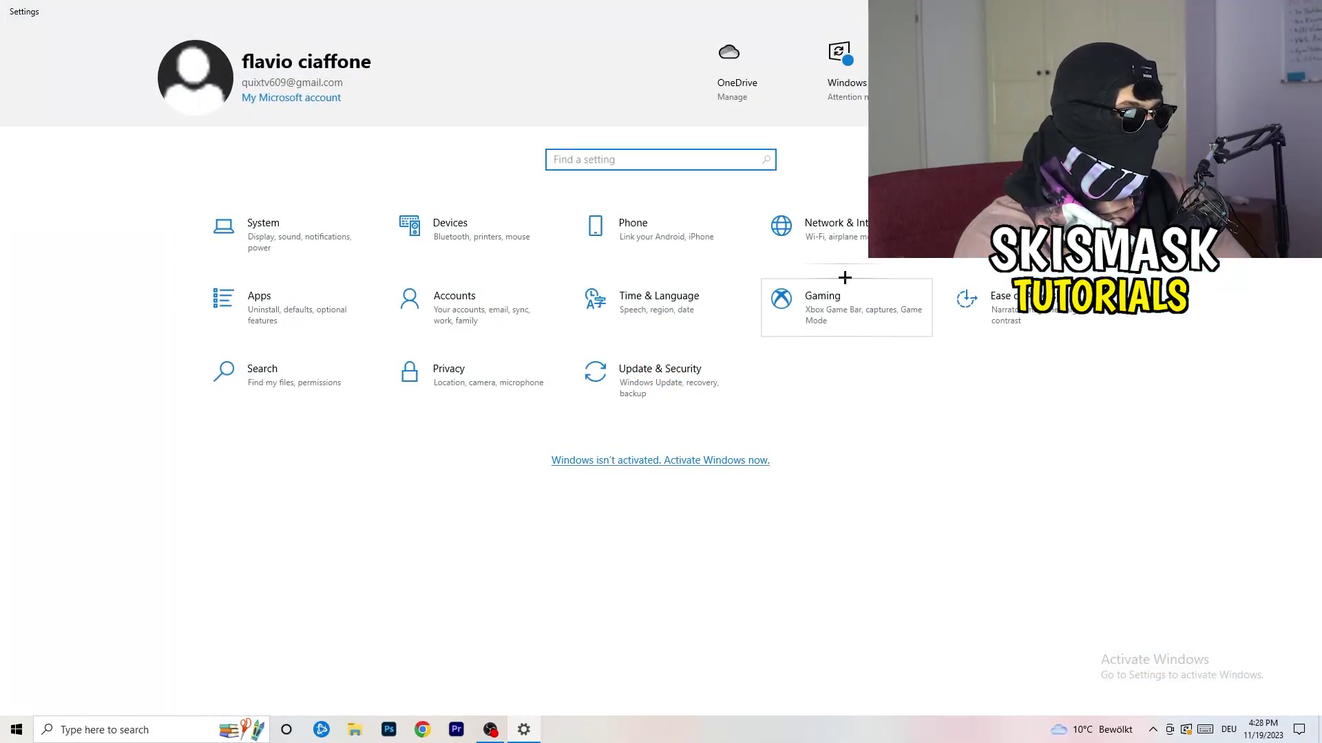
pyautogui.click(628, 381)
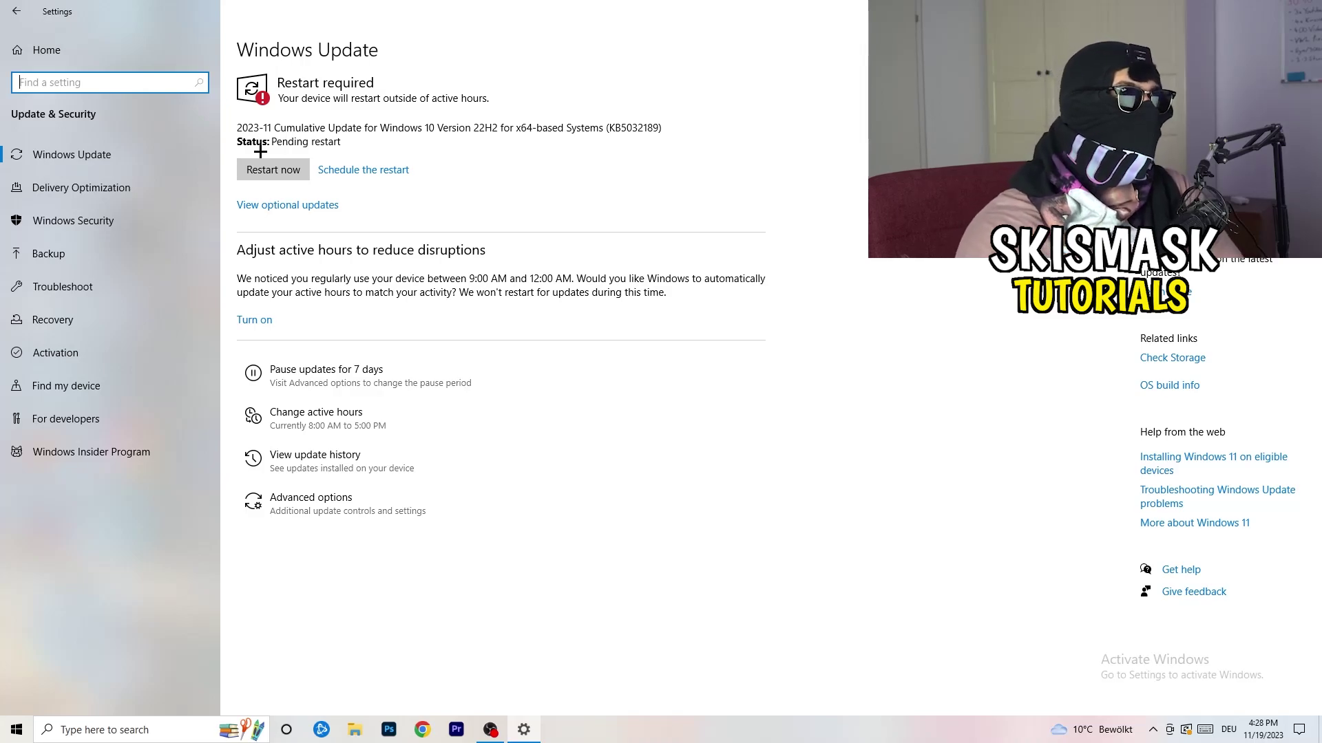
pyautogui.hotkey('alt', 'F4')
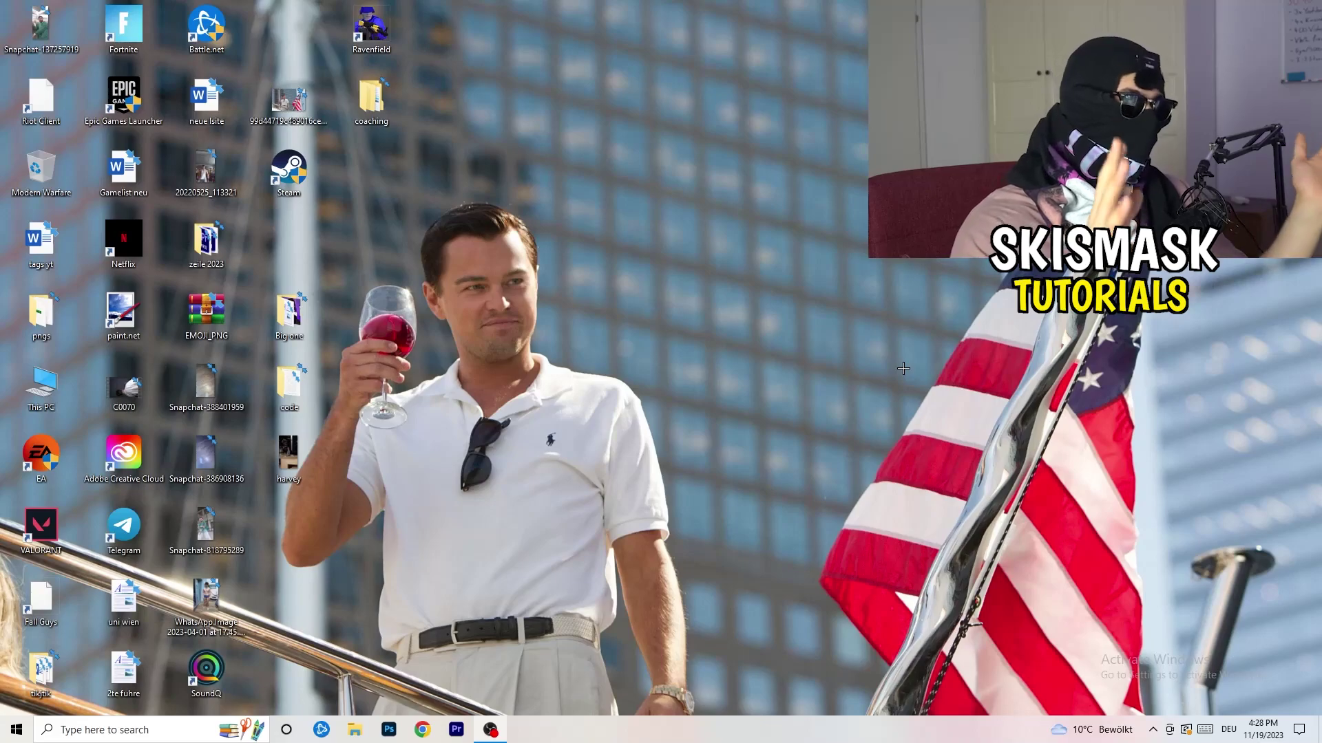